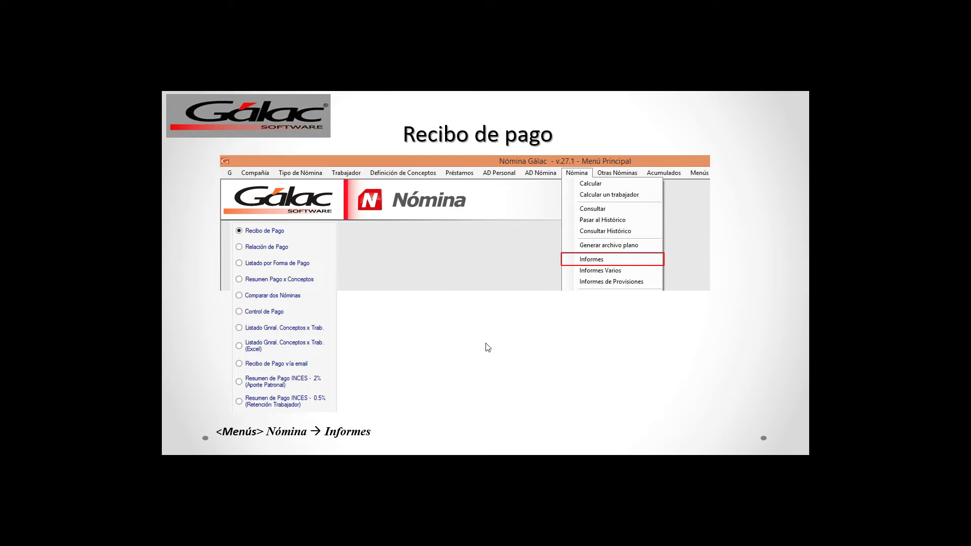
Advance the Recibo de pago animations to show the detailed receipt settings and workers-to-print pictures.
{"action": "left_click", "coordinate": [481, 307]}
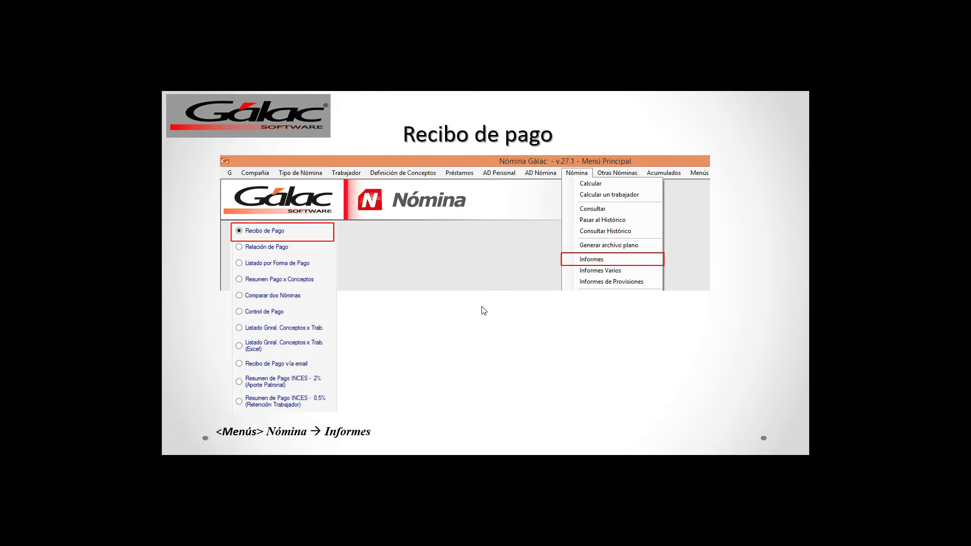
{"action": "left_click", "coordinate": [481, 307]}
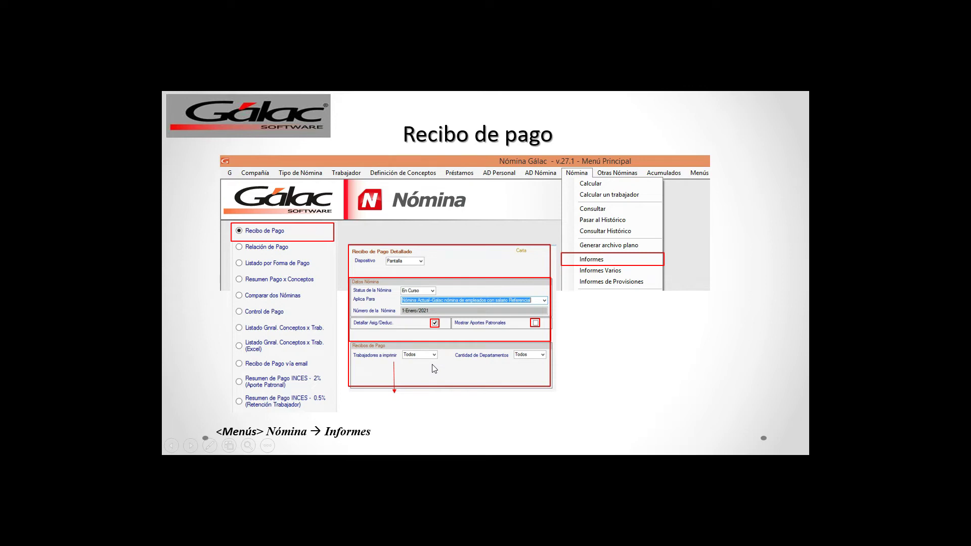
{"action": "left_click", "coordinate": [497, 334]}
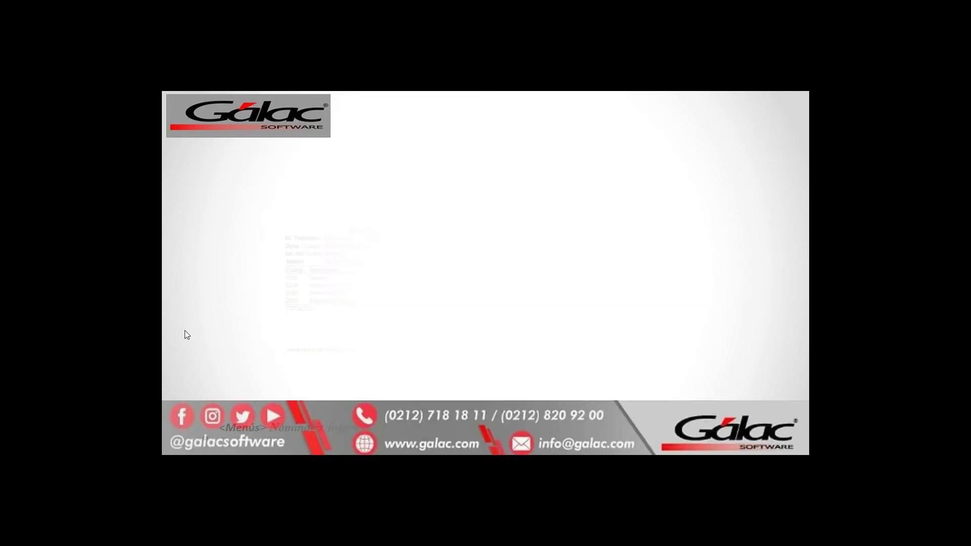
End the slideshow, minimize PowerPoint and bring Nómina Gálac to the front.
{"action": "left_click", "coordinate": [311, 325]}
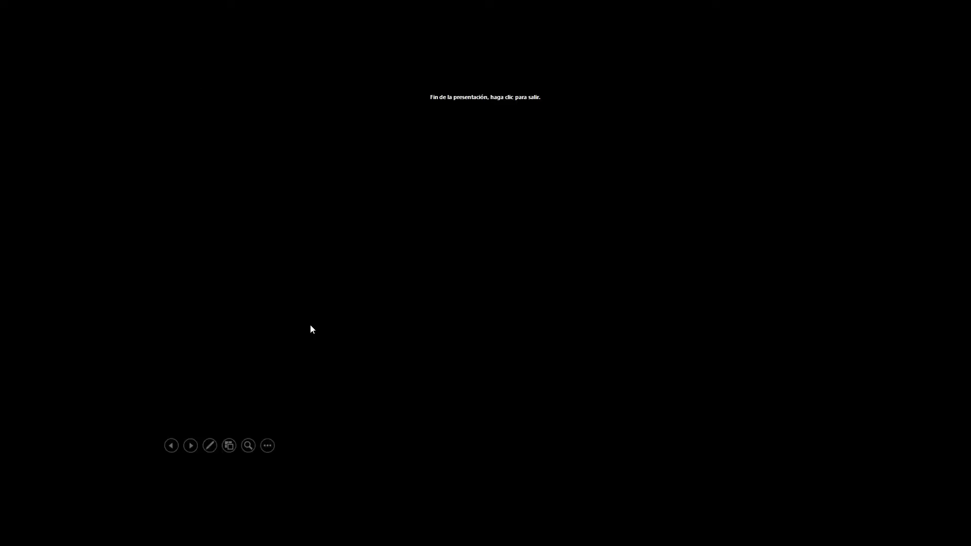
{"action": "left_click", "coordinate": [787, 489]}
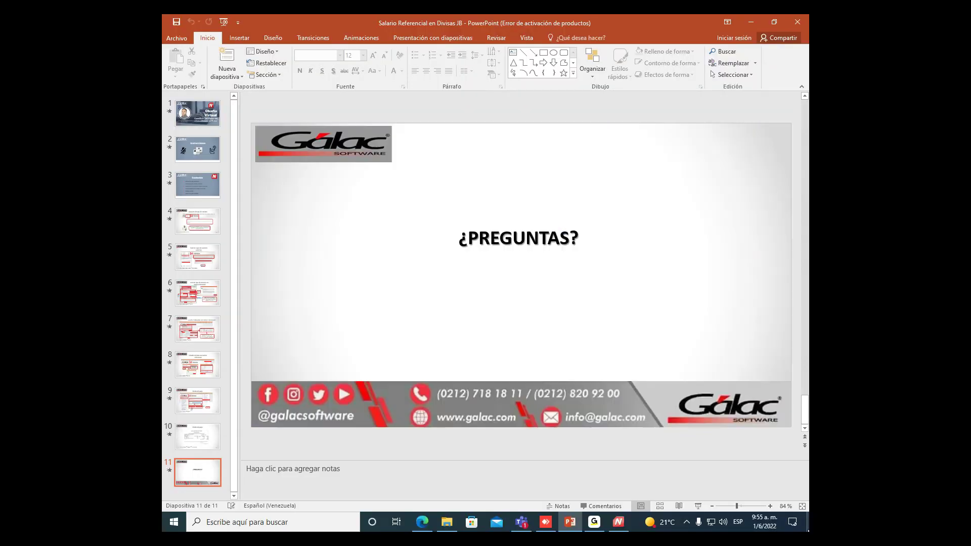
{"action": "left_click", "coordinate": [750, 22]}
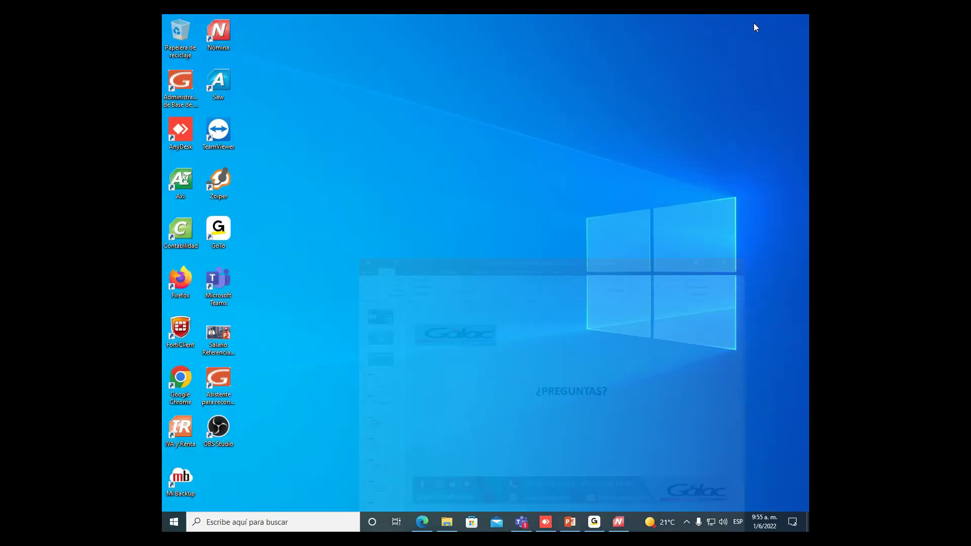
{"action": "left_click", "coordinate": [609, 521]}
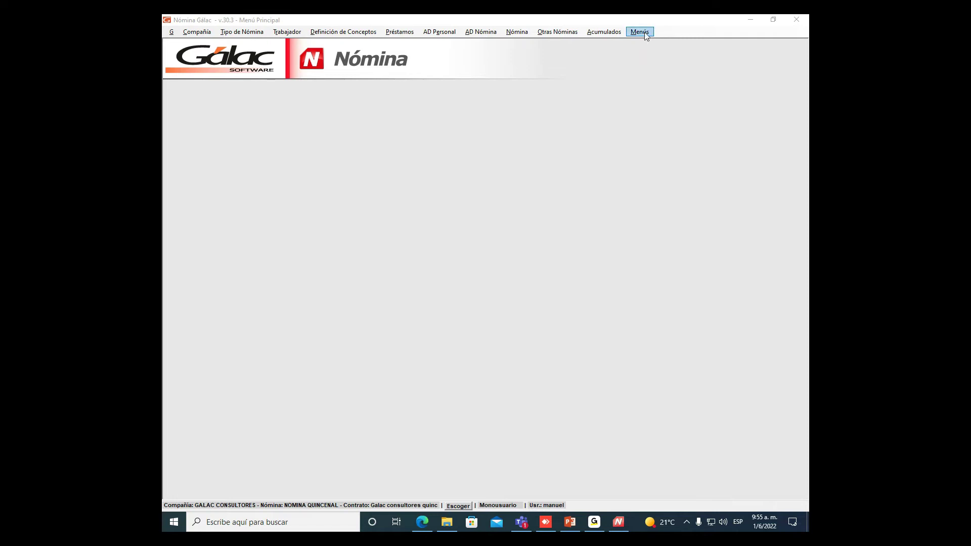
Activate Modo Avanzado and confirm the warning.
{"action": "left_click", "coordinate": [173, 34]}
{"action": "left_click", "coordinate": [202, 77]}
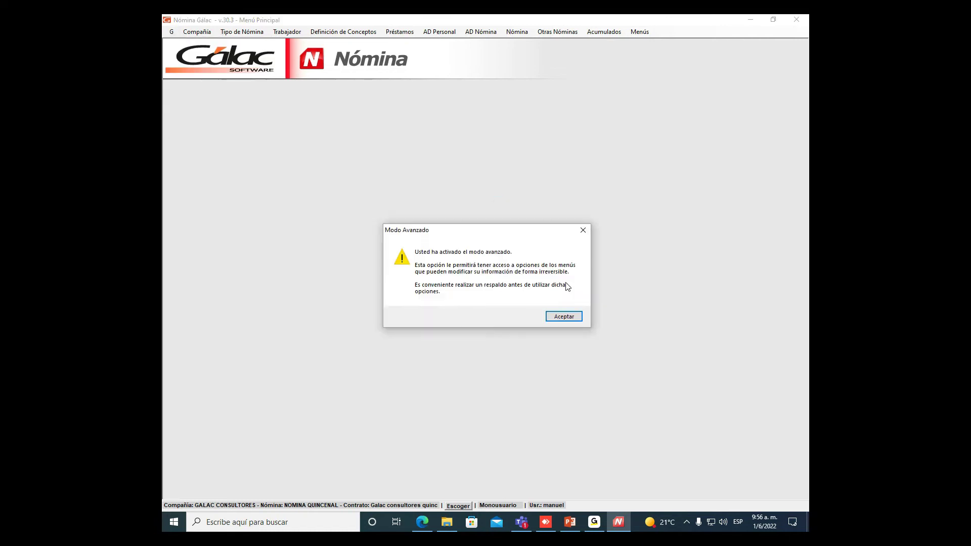
{"action": "left_click", "coordinate": [569, 318]}
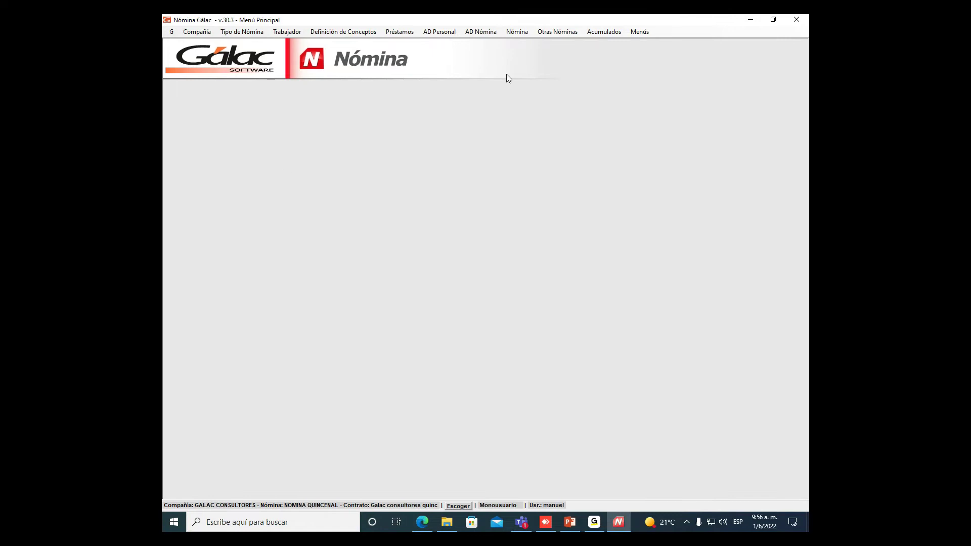
Switch to the Contrato Colectivo / Ley menus and start Contrato colectivo > Insertar Copia.
{"action": "left_click", "coordinate": [641, 32]}
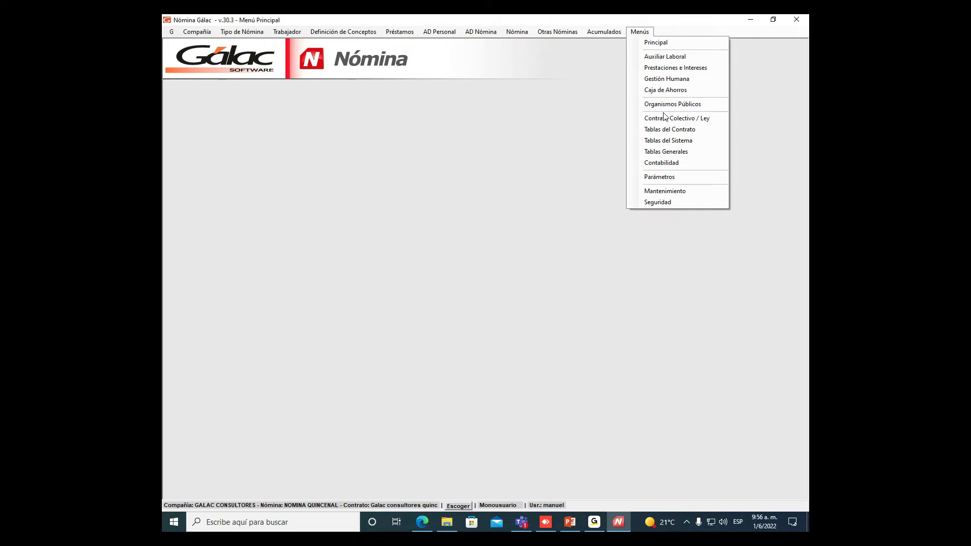
{"action": "left_click", "coordinate": [692, 122]}
{"action": "left_click", "coordinate": [213, 32]}
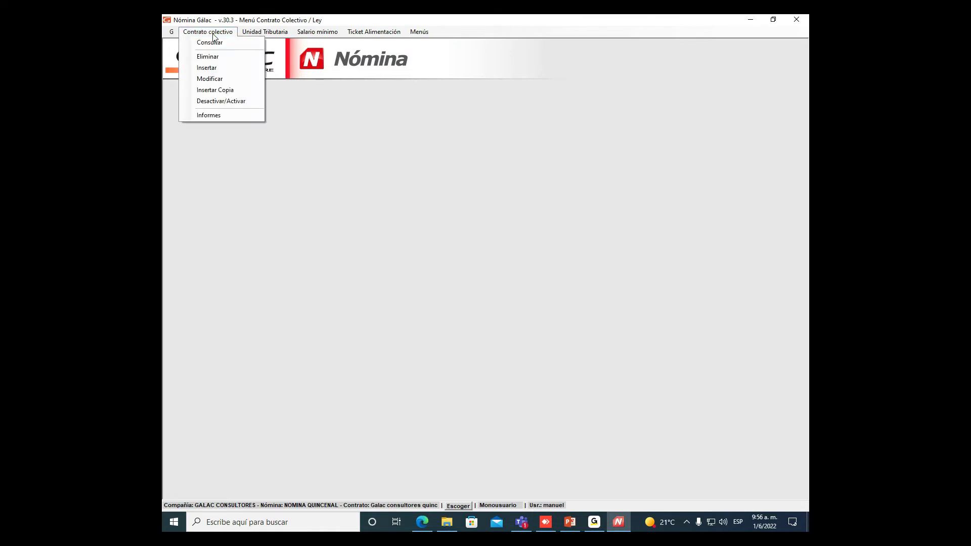
{"action": "left_click", "coordinate": [218, 90]}
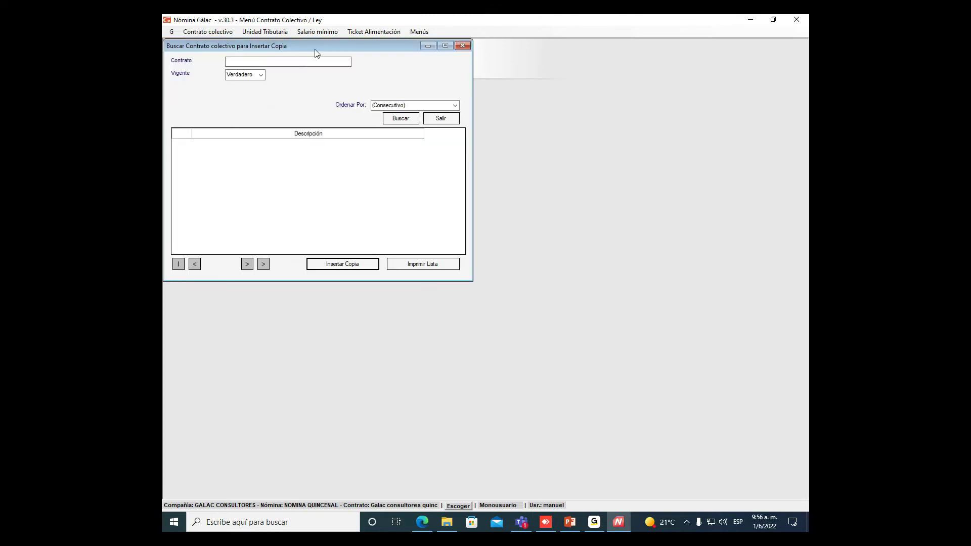
Search all collective contracts and start a copy of LOTTT 2012 (Modelo).
{"action": "left_click", "coordinate": [569, 182]}
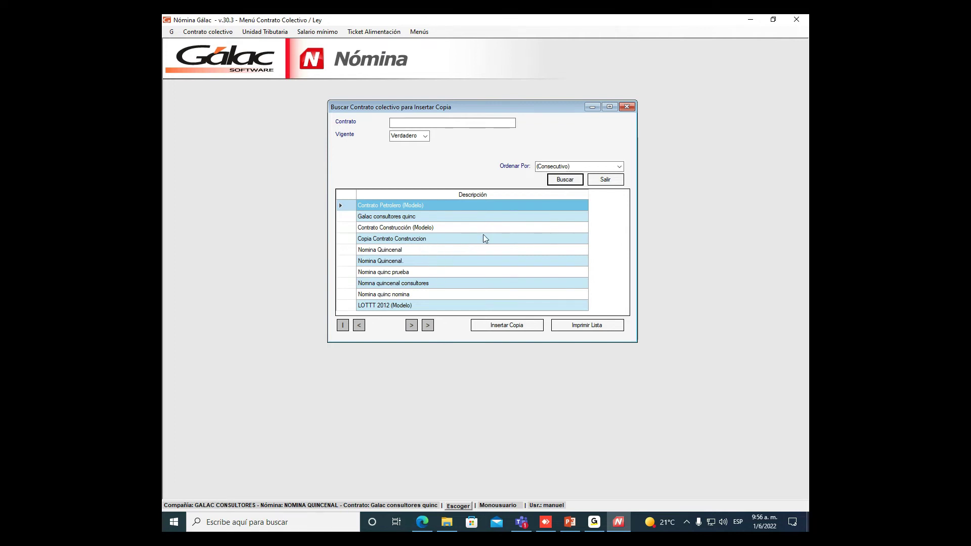
{"action": "left_click", "coordinate": [408, 225]}
{"action": "left_click", "coordinate": [456, 261]}
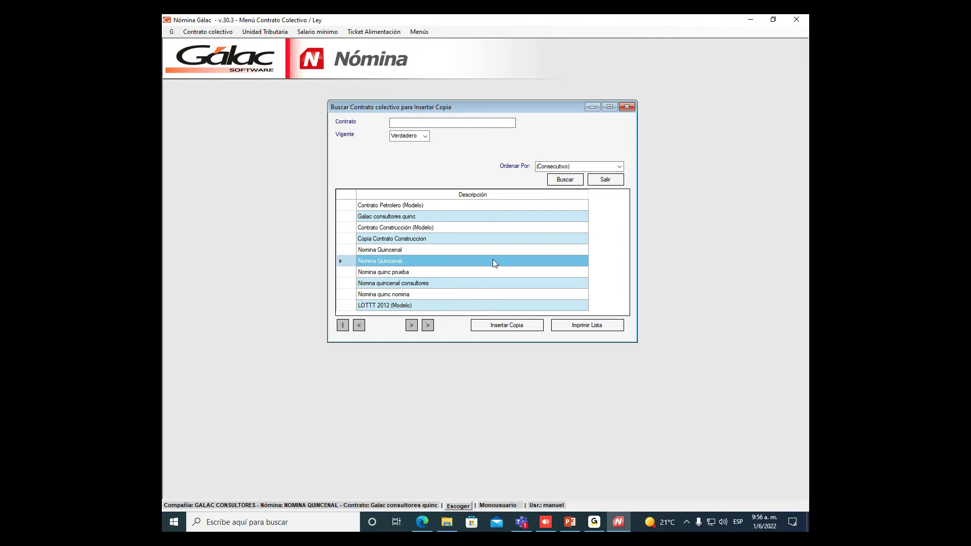
{"action": "left_click", "coordinate": [445, 231]}
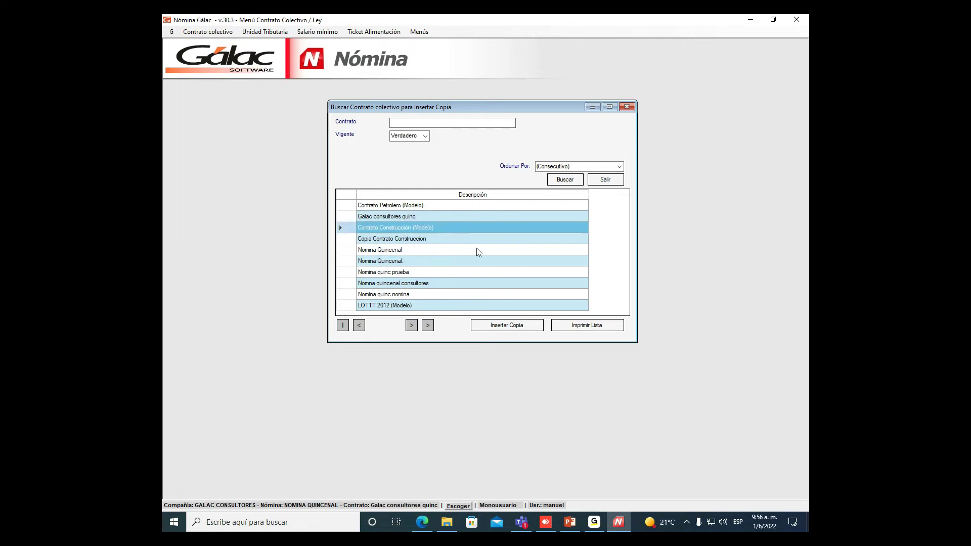
{"action": "left_click", "coordinate": [407, 307]}
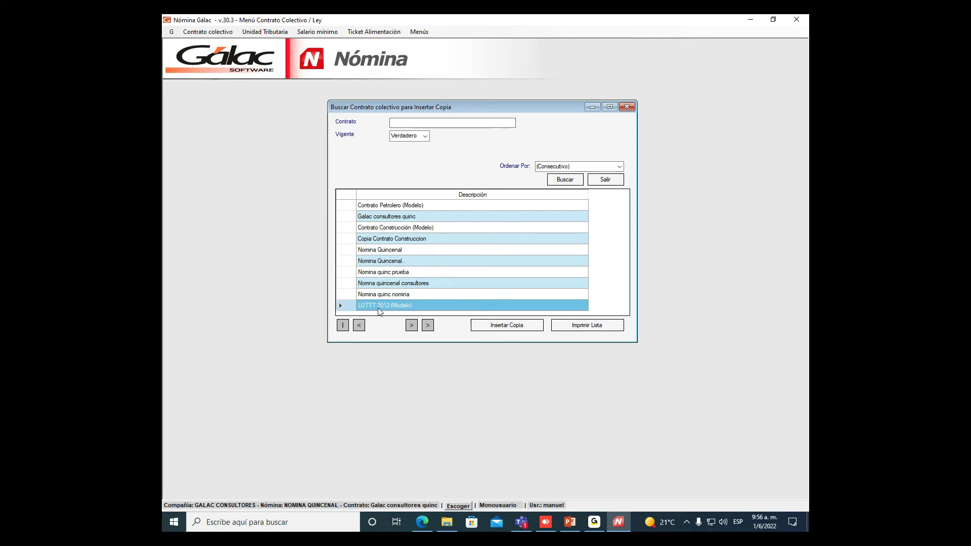
{"action": "left_click", "coordinate": [500, 326]}
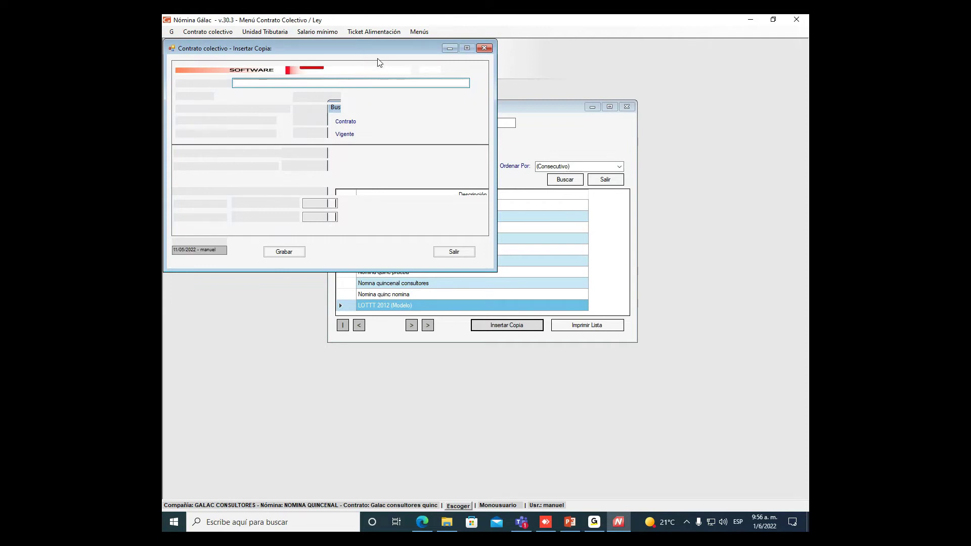
Enter 'Contrato Charlas SRME Qcnal' as the copied contract's name.
{"action": "left_click_drag", "start_coordinate": [365, 50], "coordinate": [514, 155]}
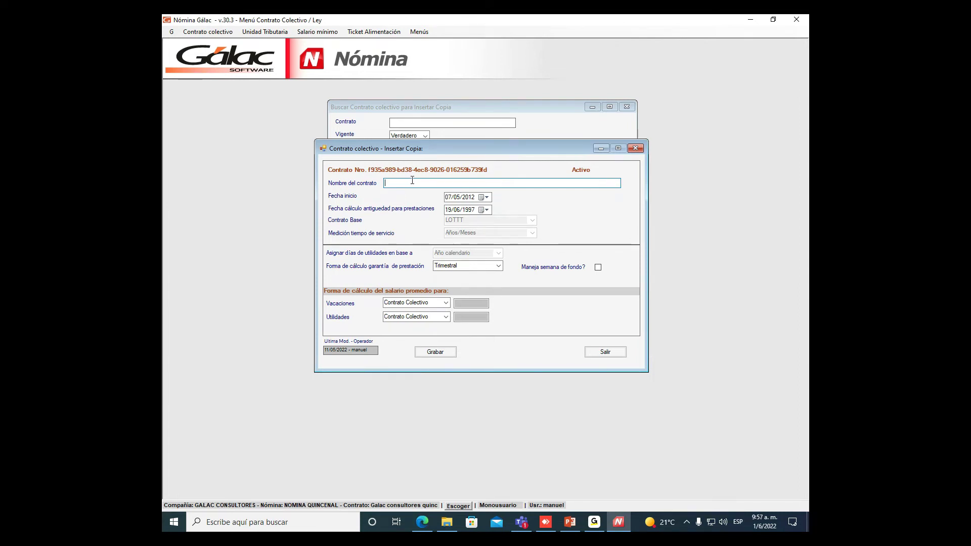
{"action": "type", "text": "c"}
{"action": "type", "text": "ontrat"}
{"action": "type", "text": "o Cla"}
{"action": "type", "text": "rlas "}
{"action": "type", "text": "SR"}
{"action": "type", "text": "ME"}
{"action": "type", "text": " N"}
{"action": "type", "text": "{o"}
{"action": "key", "text": "BackSpace"}
{"action": "key", "text": "BackSpace"}
{"action": "key", "text": "BackSpace"}
{"action": "type", "text": "Qcnal"}
{"action": "left_click_drag", "start_coordinate": [490, 147], "coordinate": [491, 123]}
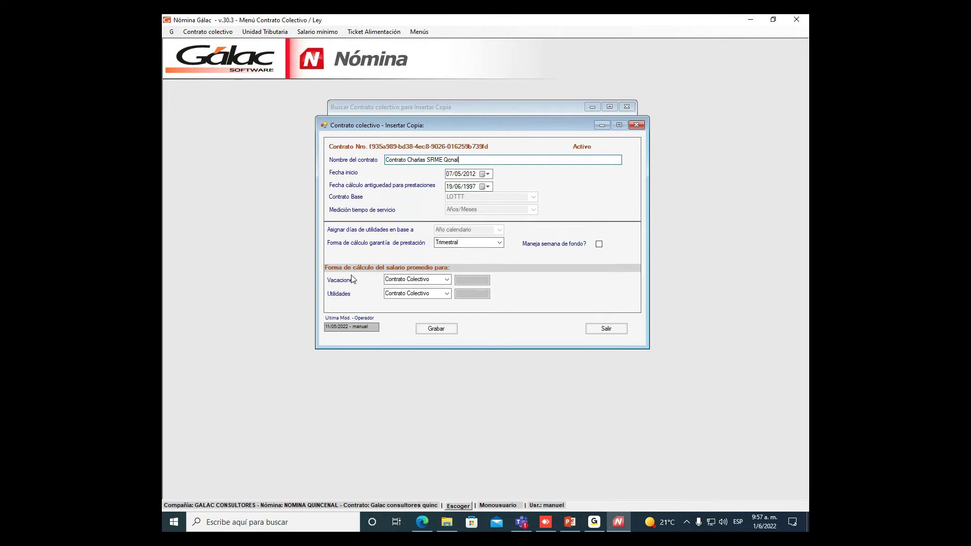
{"action": "left_click", "coordinate": [446, 282]}
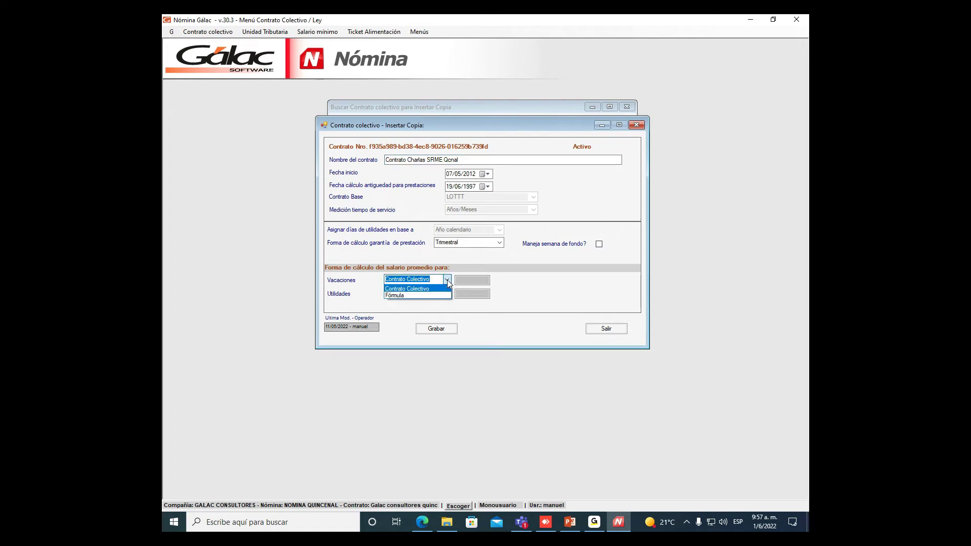
{"action": "left_click", "coordinate": [447, 281]}
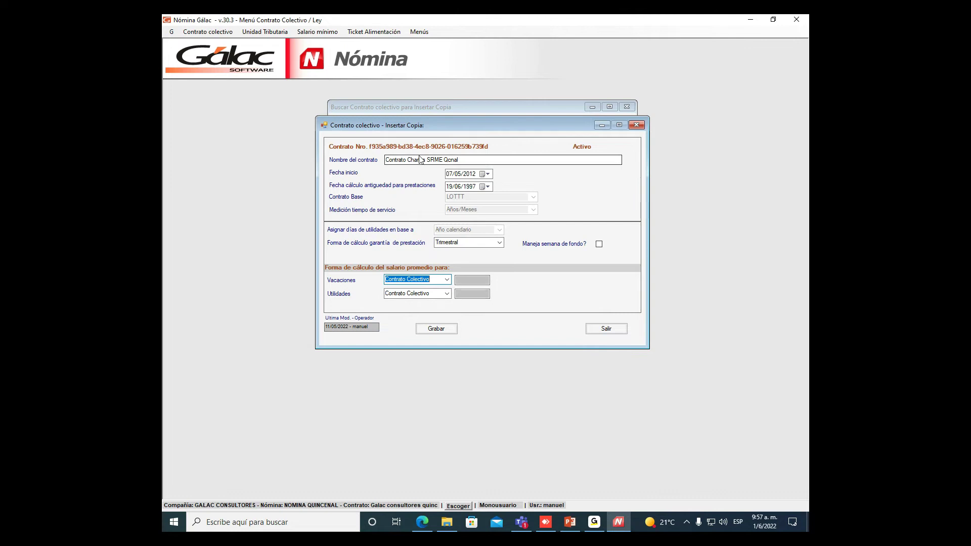
{"action": "left_click_drag", "start_coordinate": [483, 123], "coordinate": [453, 111]}
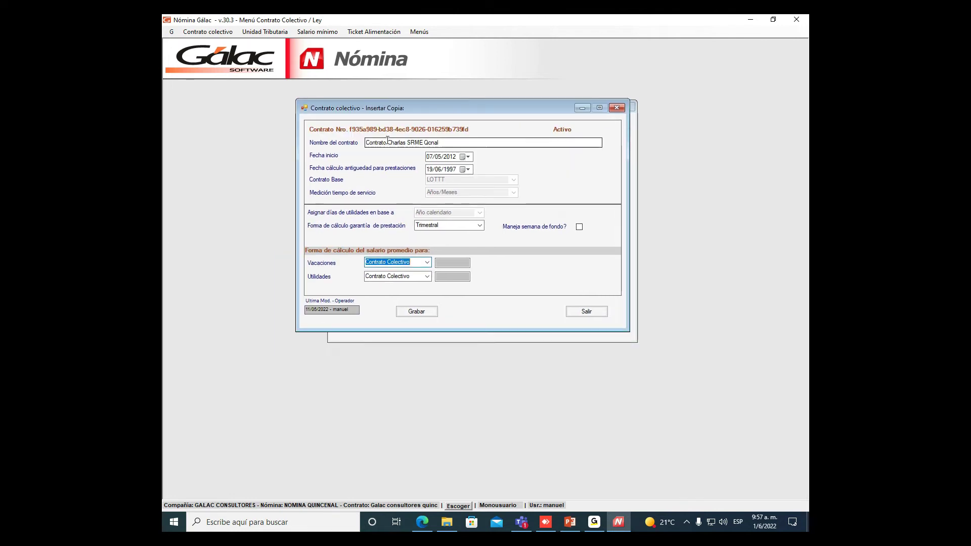
{"action": "left_click", "coordinate": [427, 262]}
{"action": "left_click", "coordinate": [427, 262]}
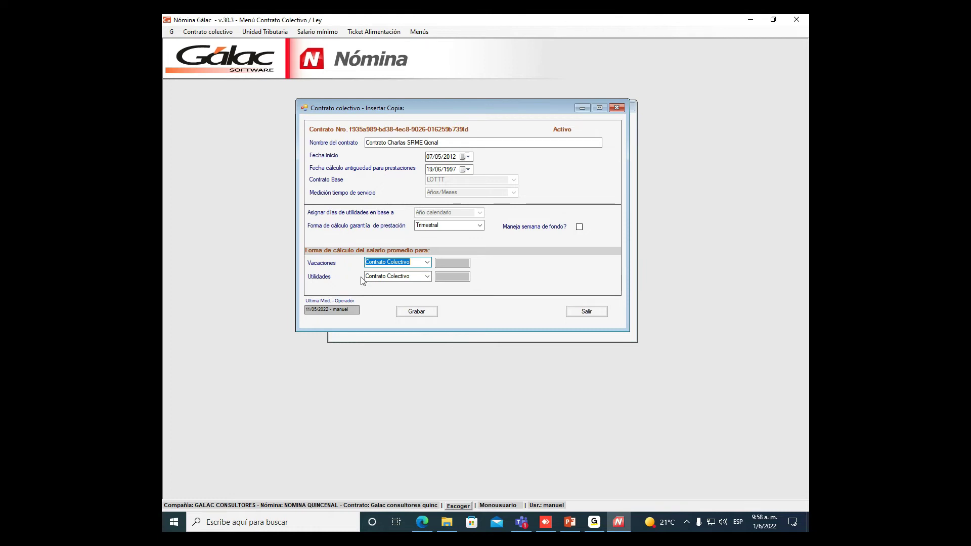
Set Vacaciones averaging to Fórmula and choose concept 1010 Salario from the concept lookup.
{"action": "left_click", "coordinate": [427, 262]}
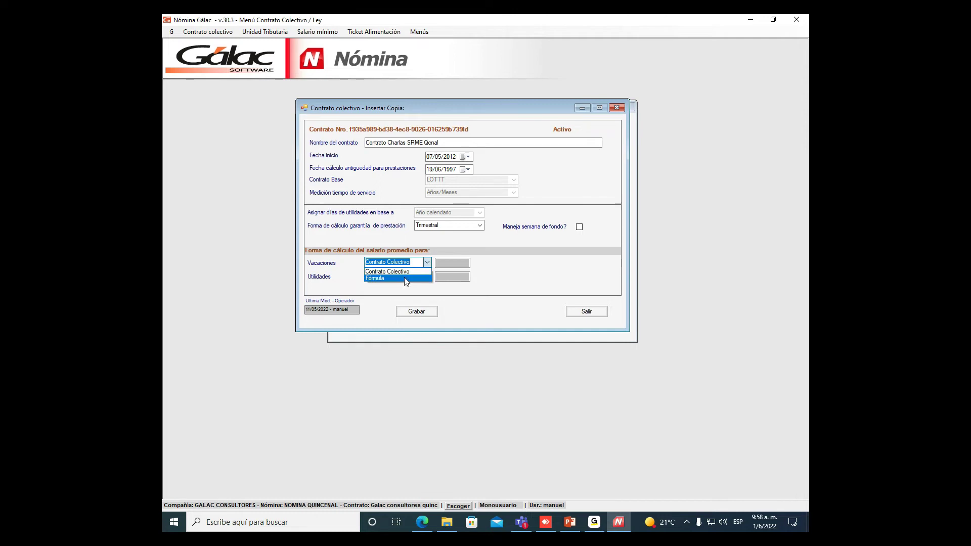
{"action": "left_click", "coordinate": [404, 280]}
{"action": "left_click", "coordinate": [447, 263]}
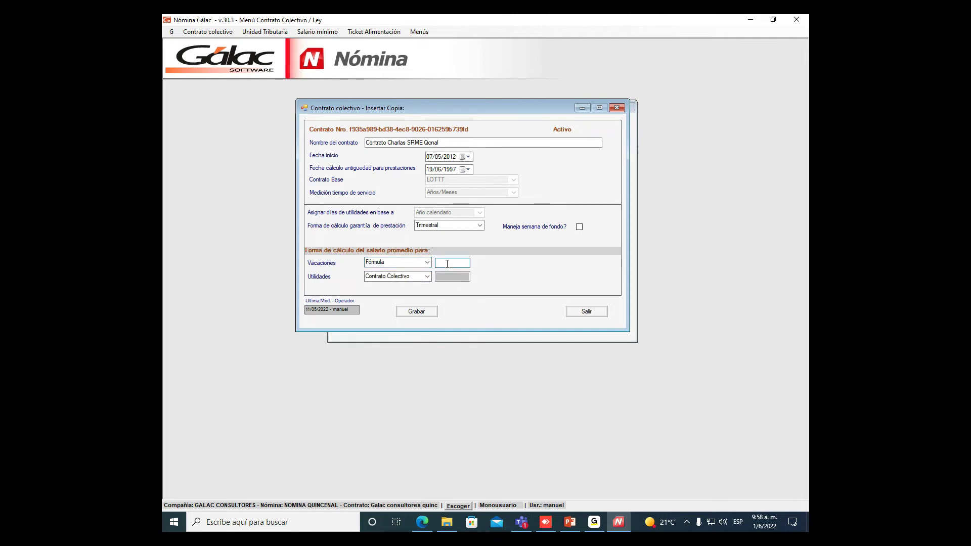
{"action": "double_click", "coordinate": [446, 263]}
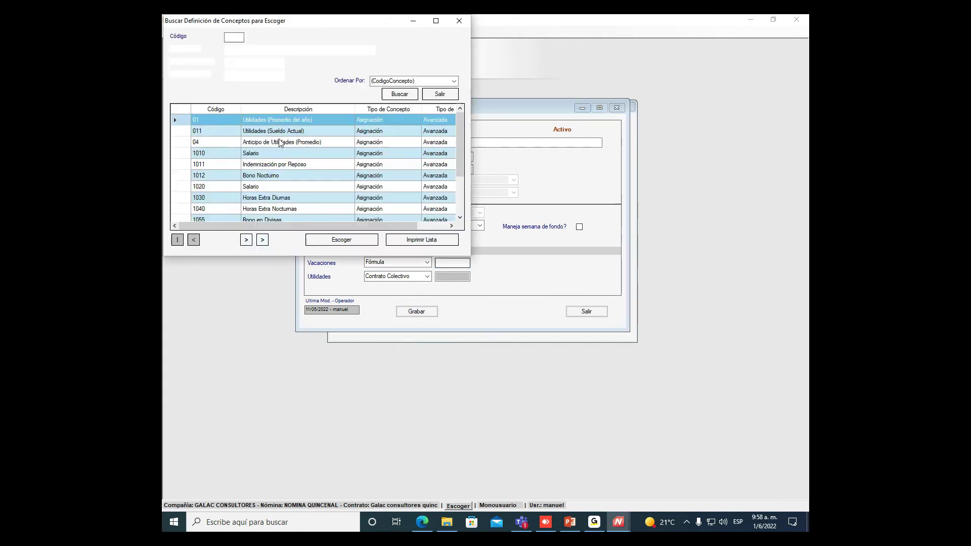
{"action": "left_click", "coordinate": [284, 152]}
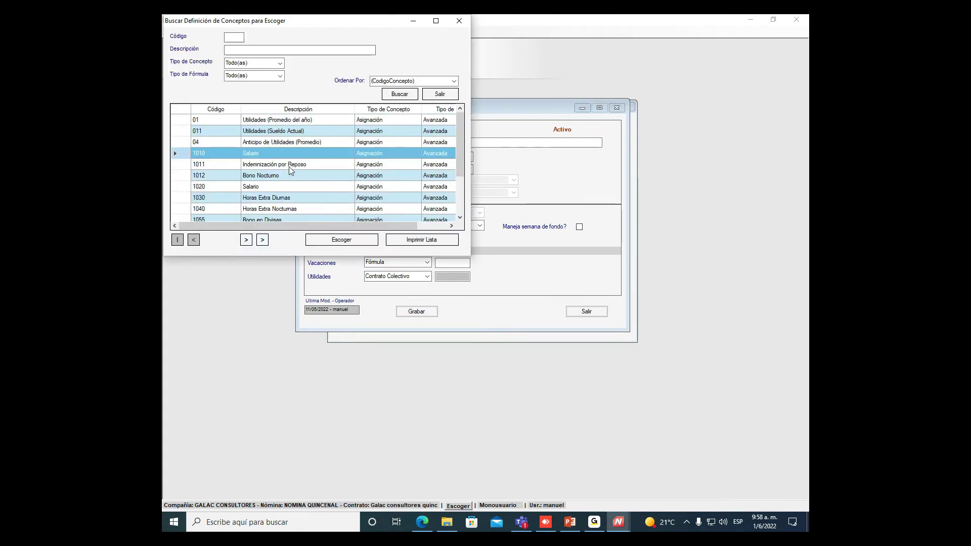
{"action": "scroll", "coordinate": [286, 168], "scroll_direction": "down", "scroll_amount": 2}
{"action": "scroll", "coordinate": [403, 211], "scroll_direction": "up", "scroll_amount": 2}
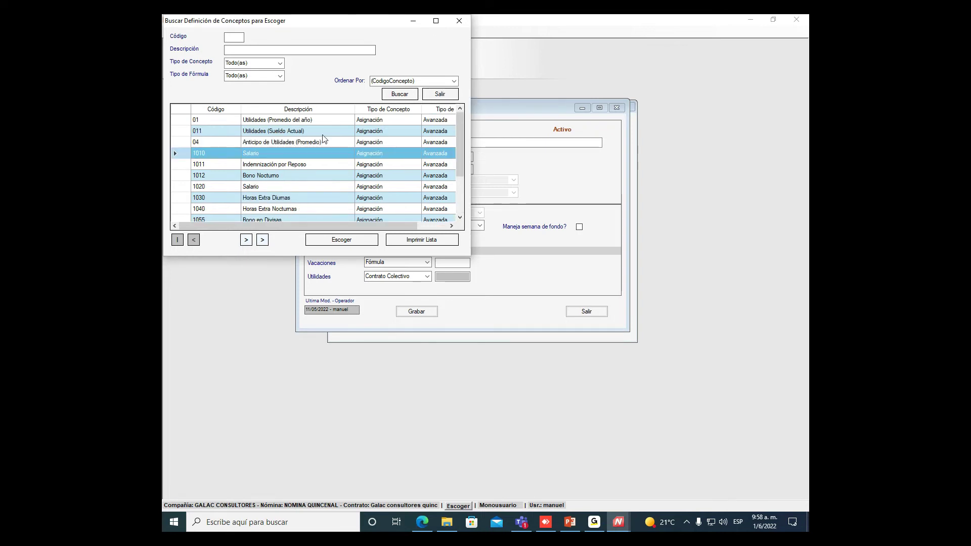
{"action": "left_click", "coordinate": [439, 95]}
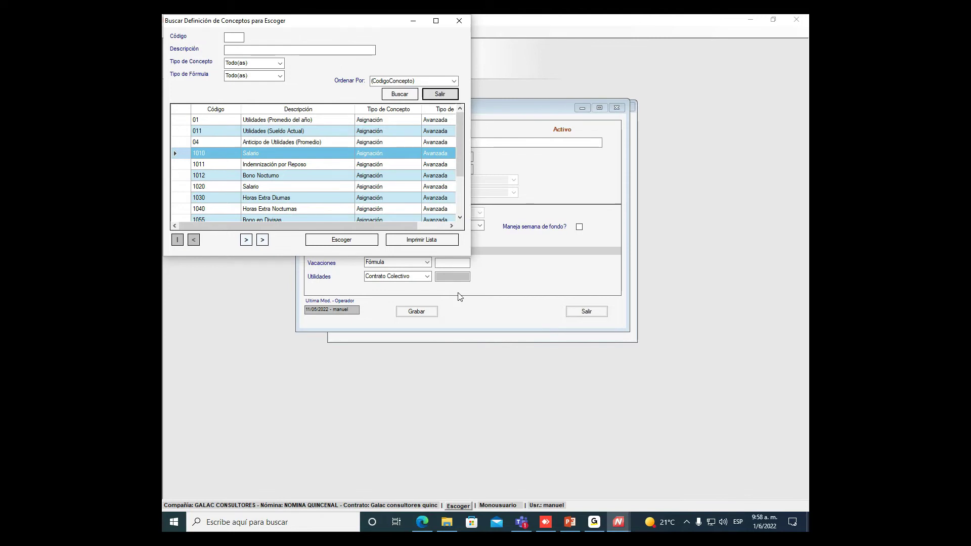
Revert Vacaciones averaging to Contrato Colectivo, save the copy, and select Contrato Charlas SRME Qcnal.
{"action": "left_click", "coordinate": [427, 263]}
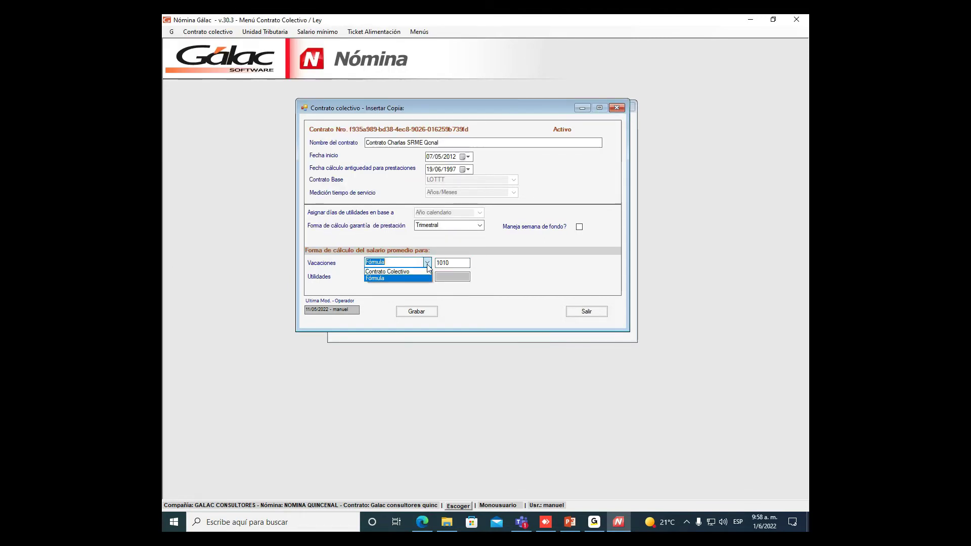
{"action": "left_click", "coordinate": [409, 272]}
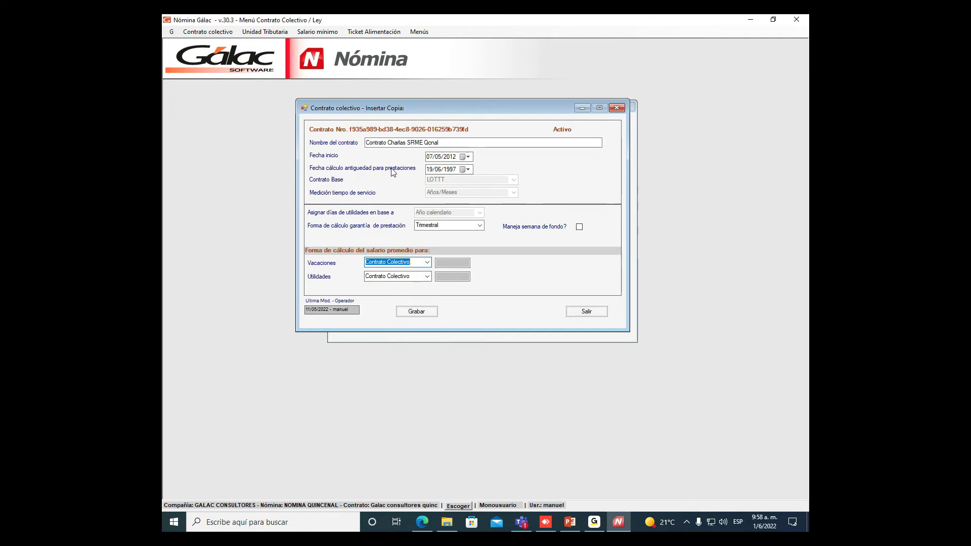
{"action": "left_click", "coordinate": [452, 143]}
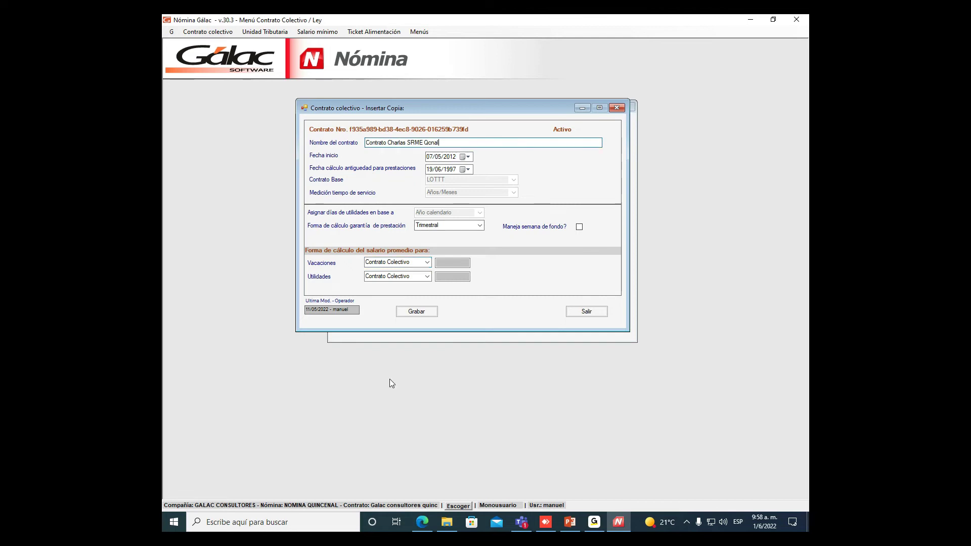
{"action": "left_click", "coordinate": [424, 313]}
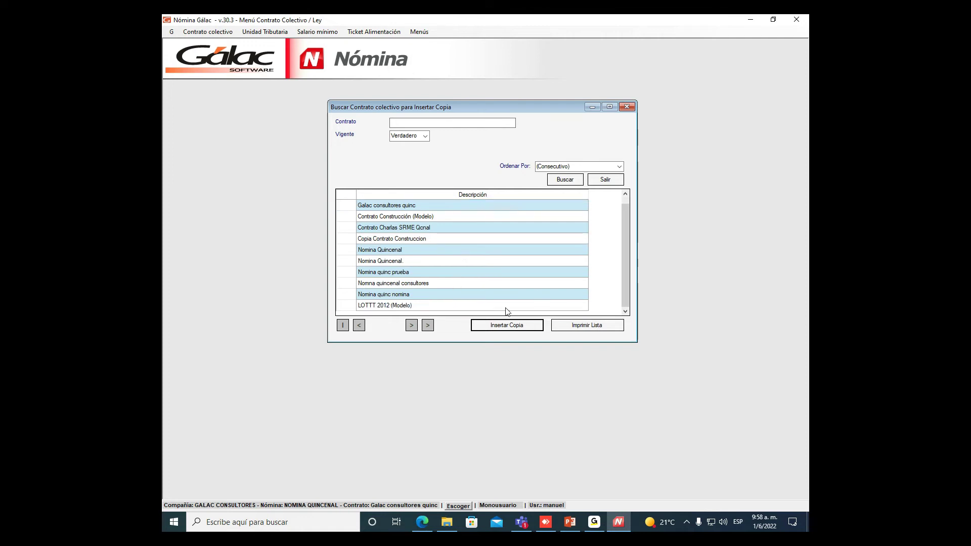
{"action": "left_click", "coordinate": [376, 241]}
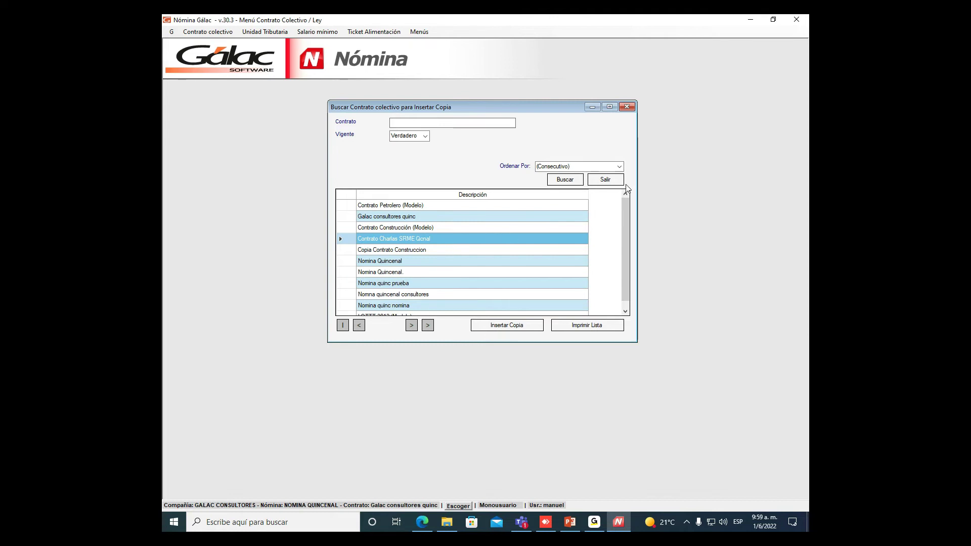
Close the contract list and switch to the Principal menus.
{"action": "left_click", "coordinate": [605, 180]}
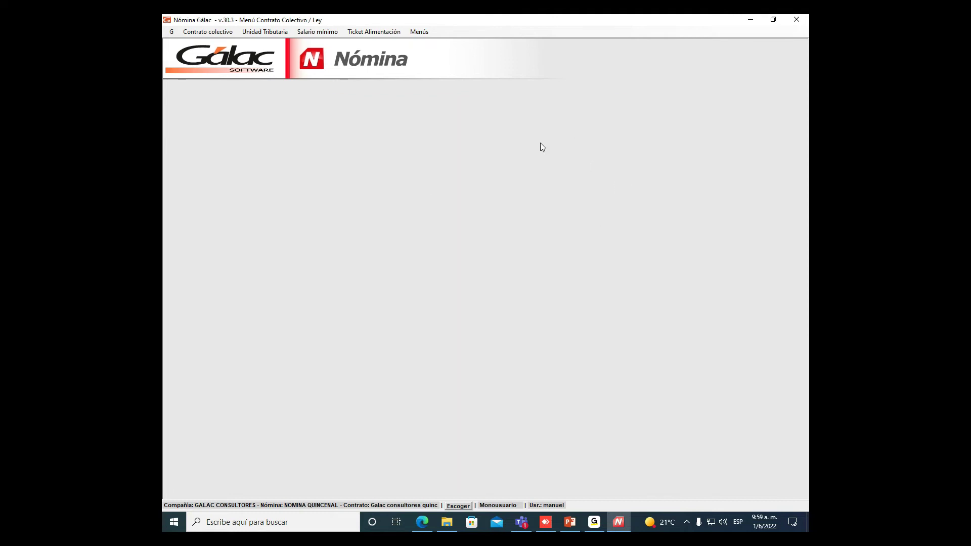
{"action": "left_click", "coordinate": [425, 34]}
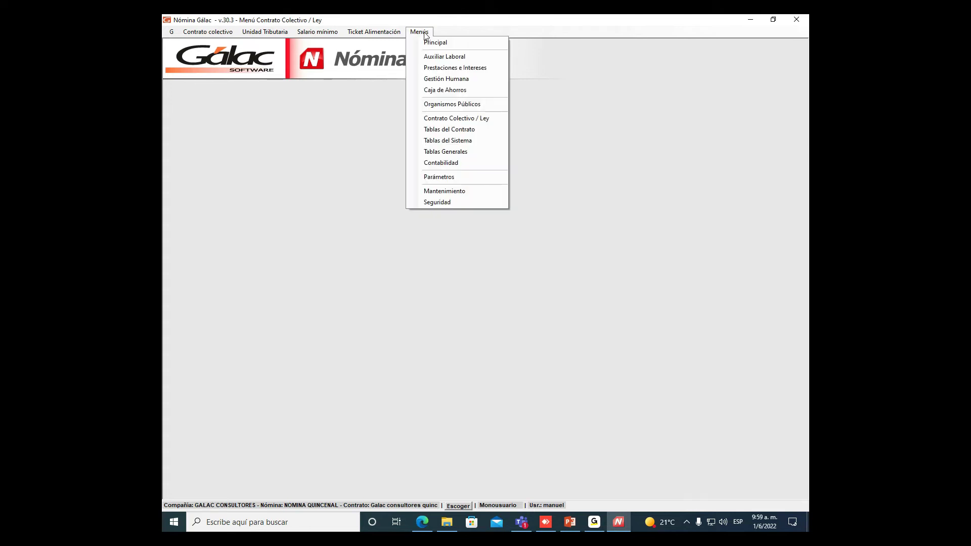
{"action": "left_click", "coordinate": [457, 46]}
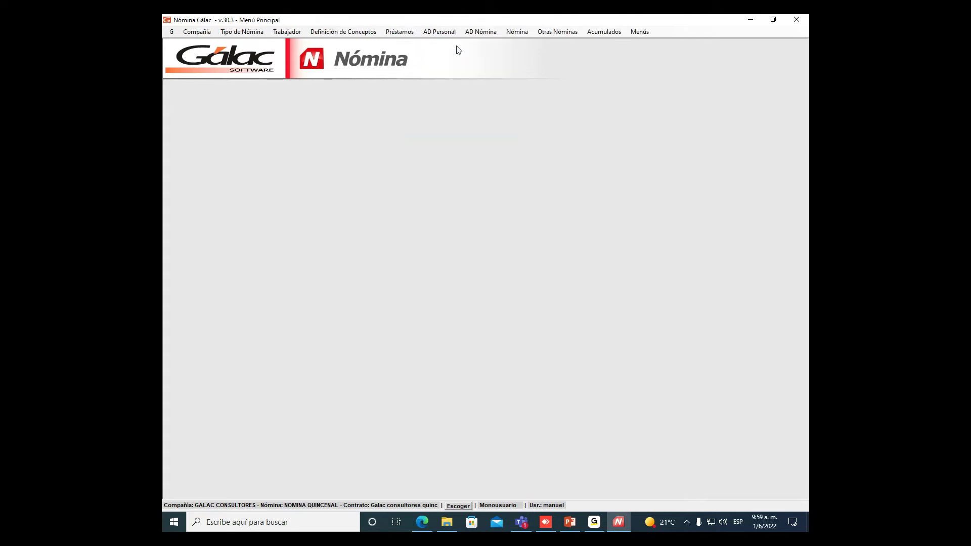
Choose NOMINA QUINCENAL as the working payroll type.
{"action": "left_click", "coordinate": [255, 33]}
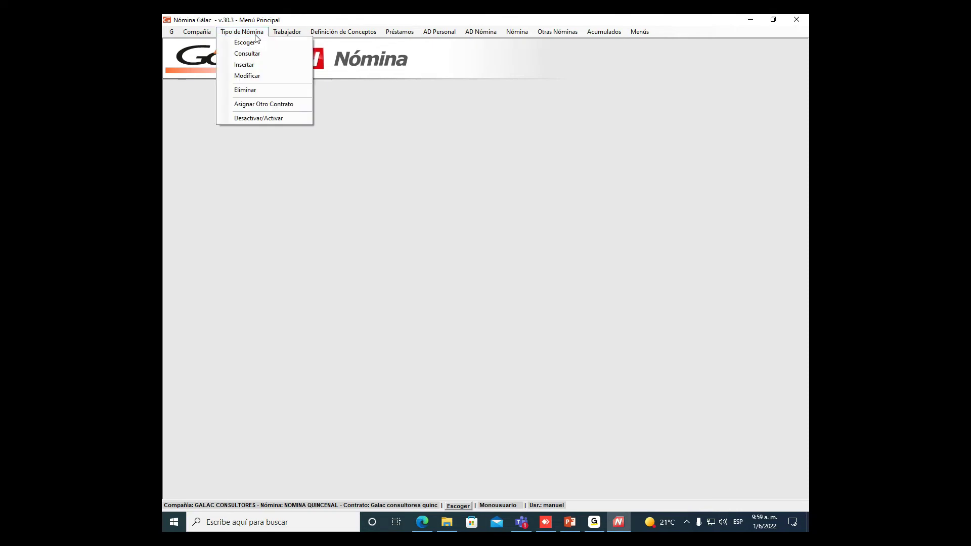
{"action": "left_click", "coordinate": [246, 65]}
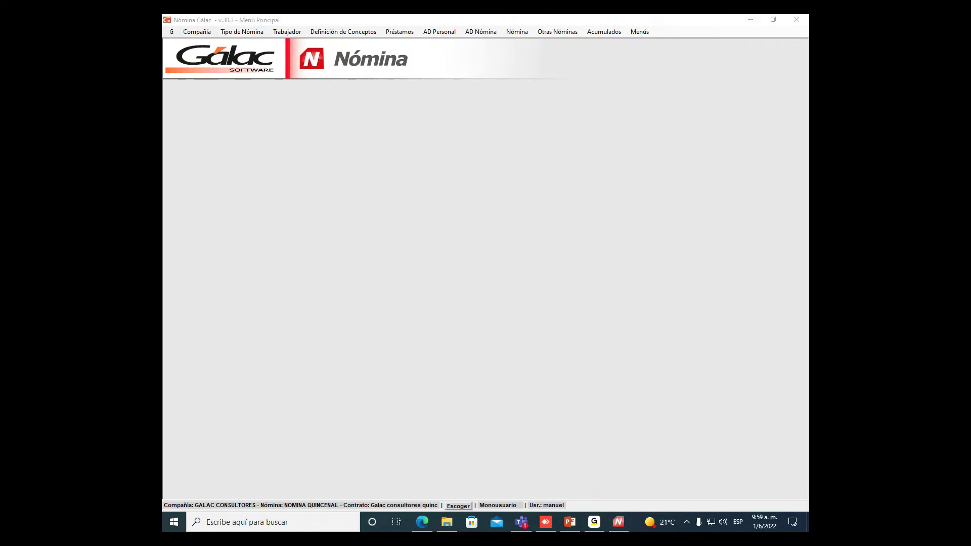
{"action": "left_click", "coordinate": [246, 34]}
{"action": "left_click", "coordinate": [253, 44]}
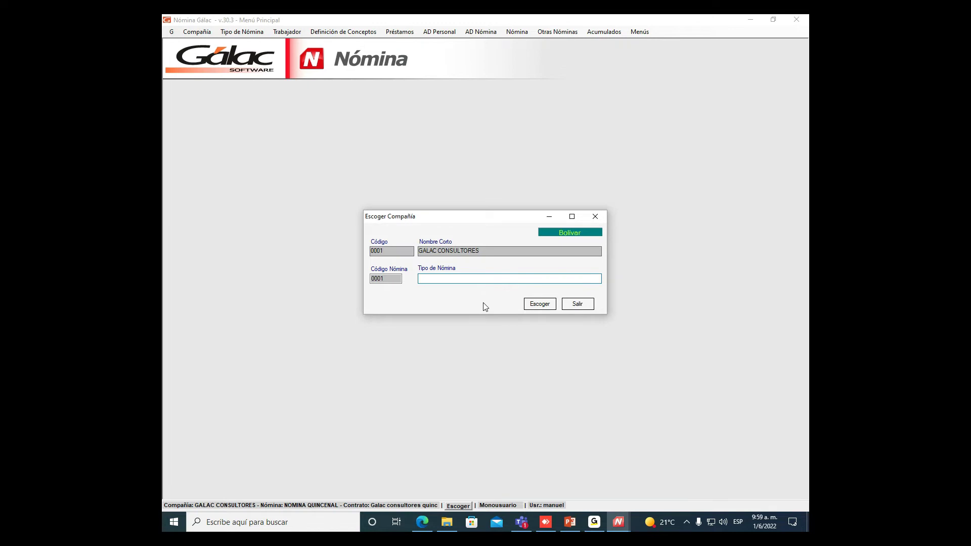
{"action": "left_click", "coordinate": [531, 304]}
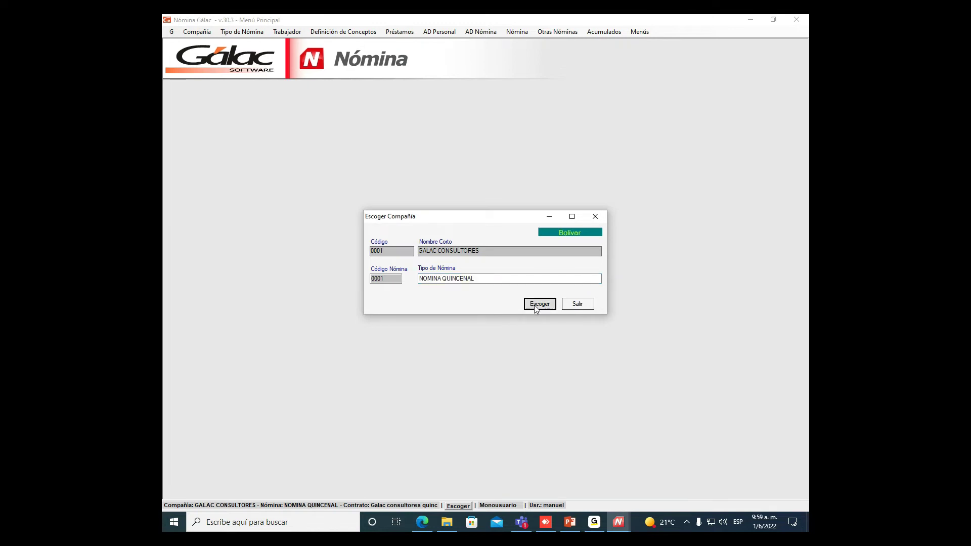
{"action": "left_click", "coordinate": [536, 306]}
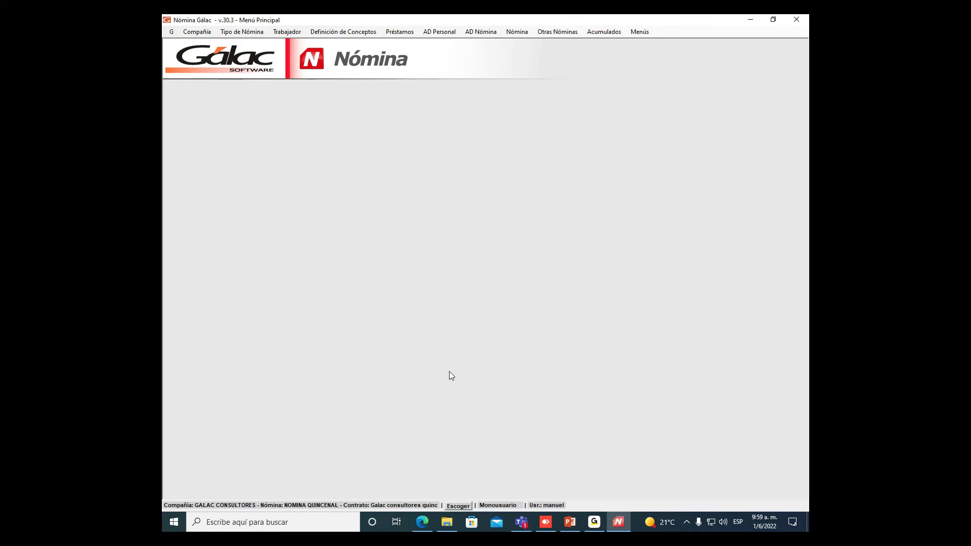
Insert payroll type 'NOMINA QCNAL SREM', fill in its N.I.L. number, and open the contract list.
{"action": "left_click", "coordinate": [252, 32]}
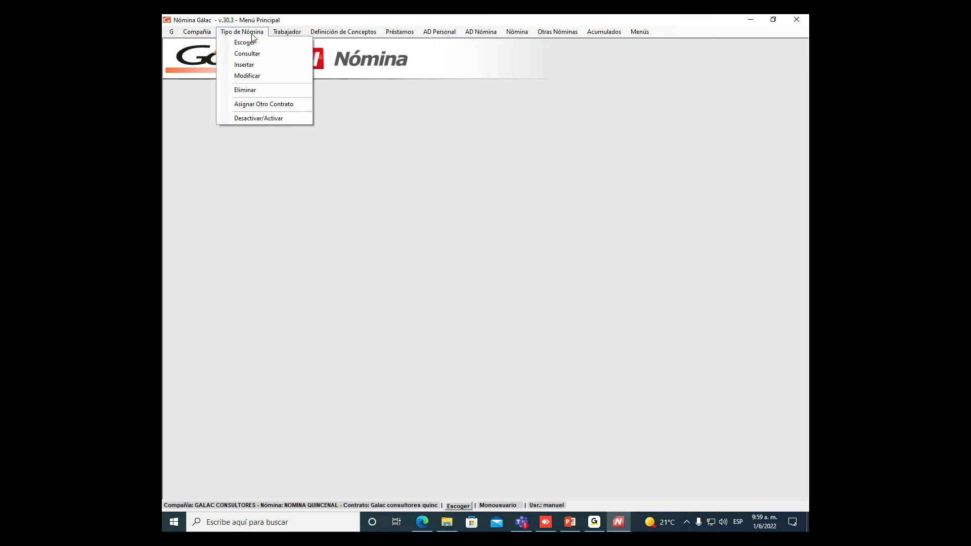
{"action": "left_click", "coordinate": [290, 63]}
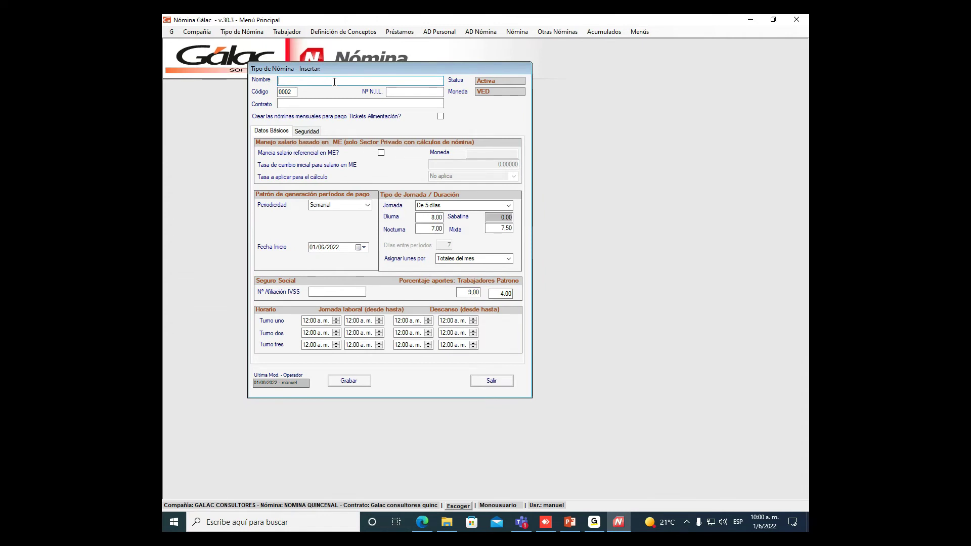
{"action": "type", "text": "NOMINA QC"}
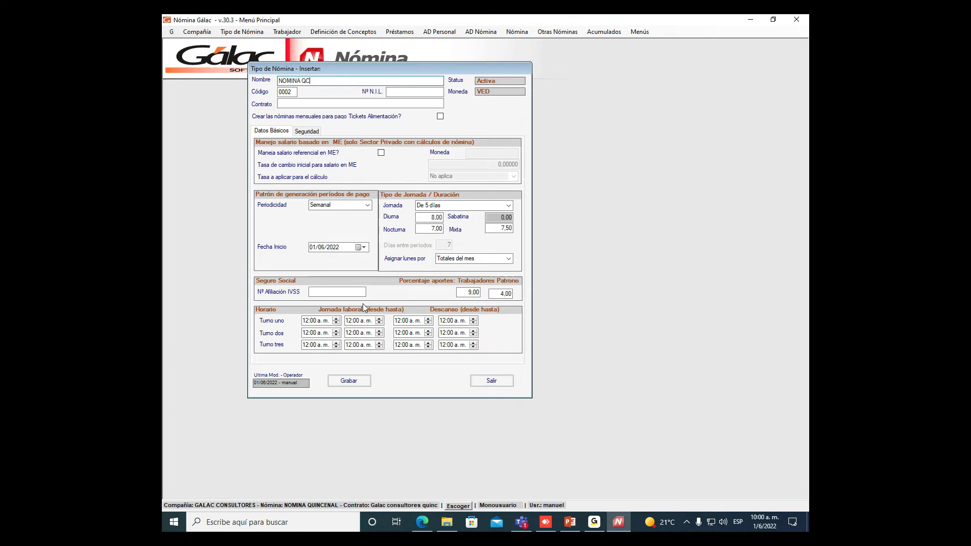
{"action": "type", "text": "NAL SREM"}
{"action": "left_click", "coordinate": [405, 92]}
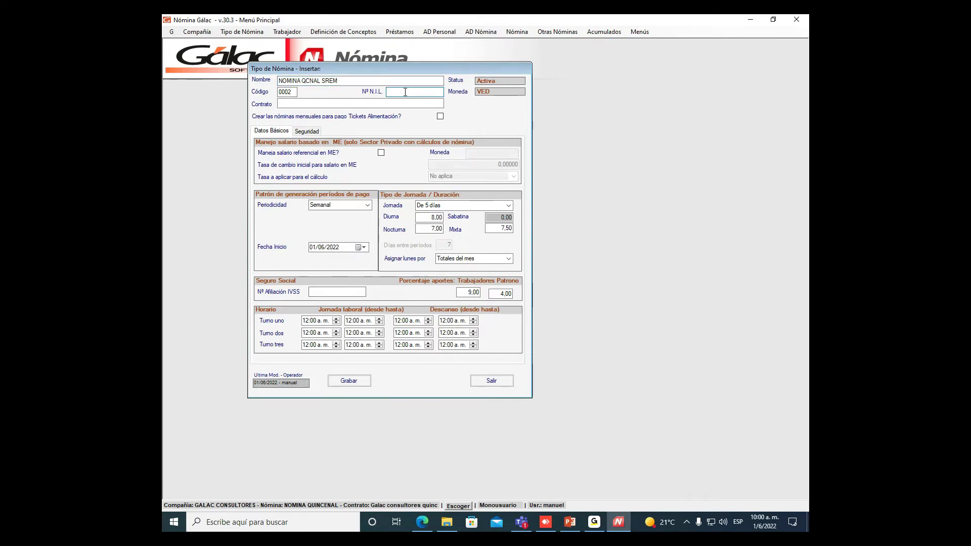
{"action": "type", "text": "012589733"}
{"action": "double_click", "coordinate": [405, 92]}
{"action": "left_click", "coordinate": [387, 103]}
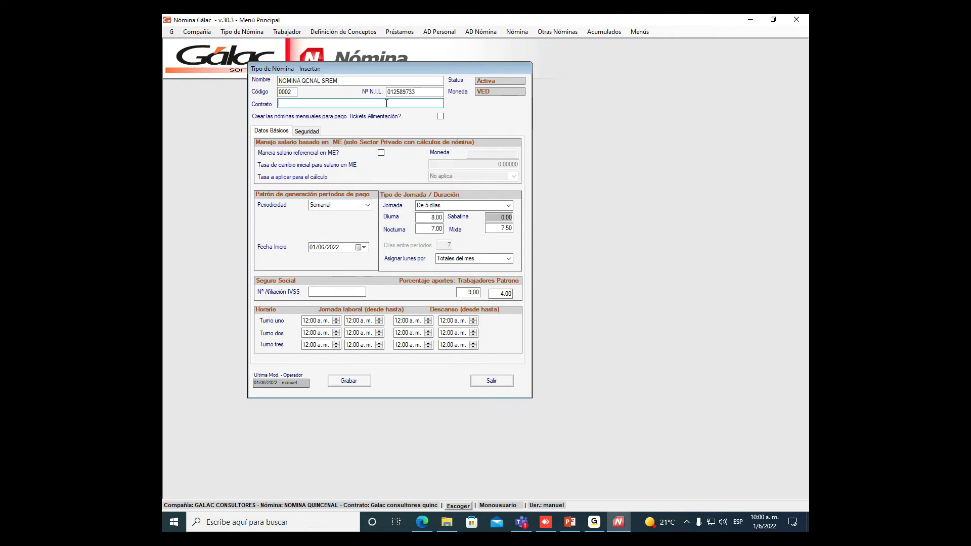
{"action": "key", "text": "Return"}
Select Contrato Charlas SRME Qcnal from the contract search and assign it to NOMINA QCNAL SREM.
{"action": "left_click_drag", "start_coordinate": [398, 25], "coordinate": [651, 67]}
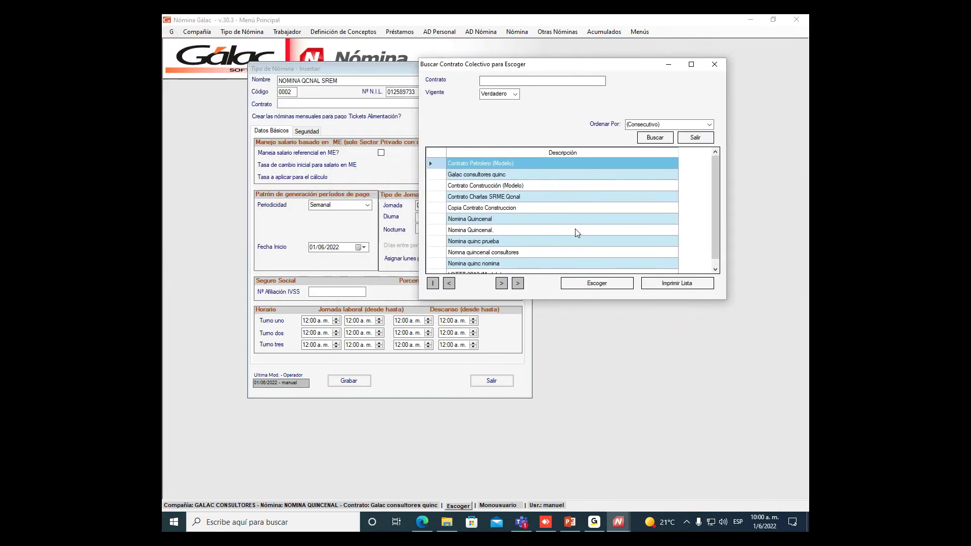
{"action": "scroll", "coordinate": [546, 219], "scroll_direction": "down", "scroll_amount": 1}
{"action": "scroll", "coordinate": [546, 218], "scroll_direction": "up", "scroll_amount": 1}
{"action": "left_click", "coordinate": [509, 196]}
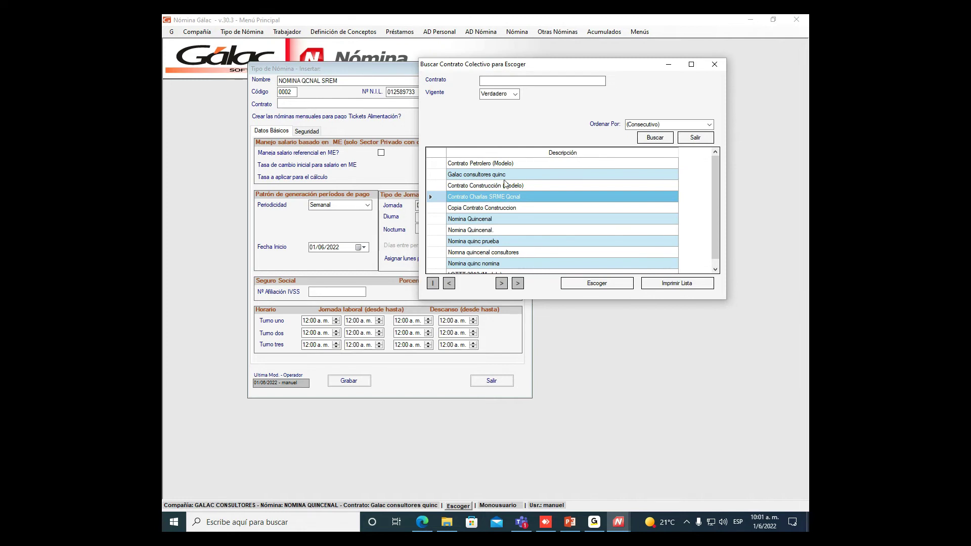
{"action": "left_click", "coordinate": [502, 218]}
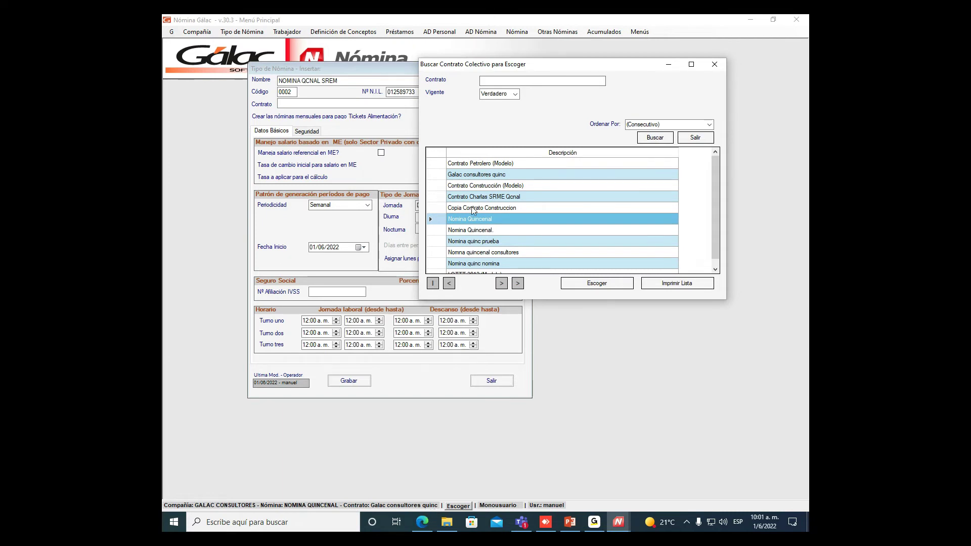
{"action": "left_click", "coordinate": [499, 176]}
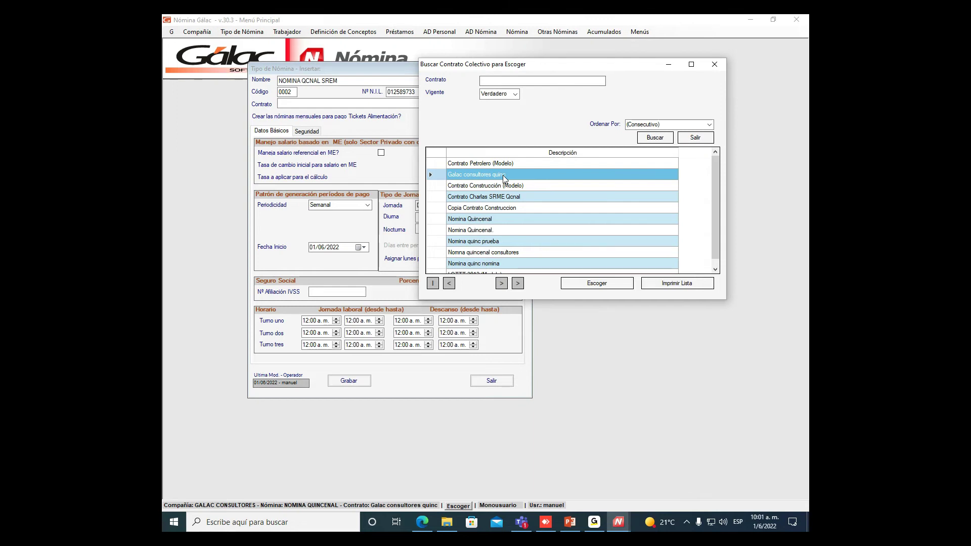
{"action": "left_click", "coordinate": [556, 196]}
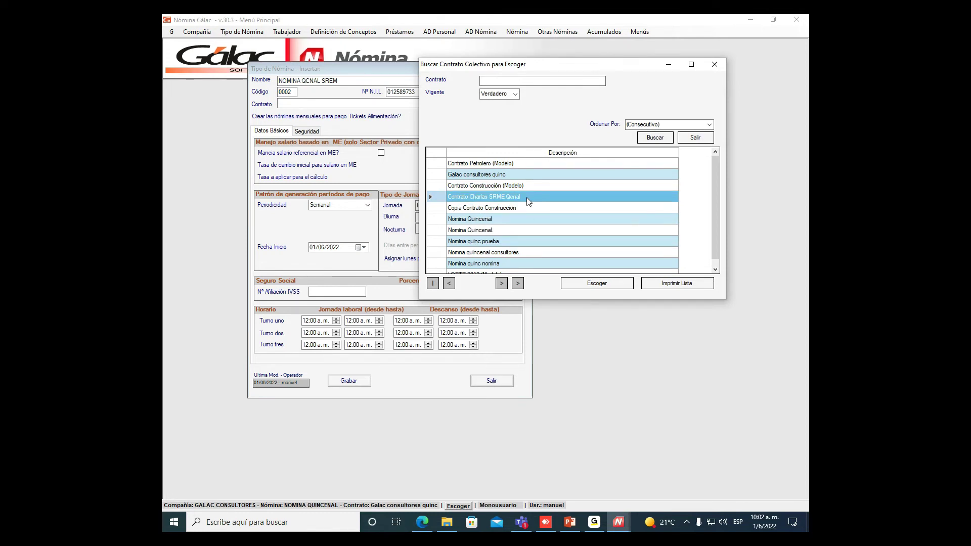
{"action": "left_click", "coordinate": [591, 284]}
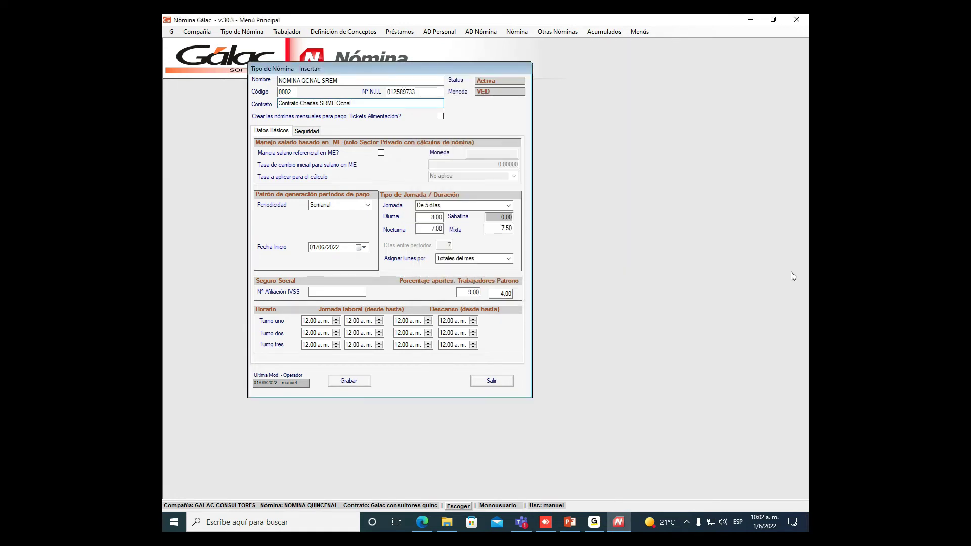
Check 'Maneja salario referencial en ME?' and accept the information notice that follows.
{"action": "mouse_move", "coordinate": [405, 71]}
{"action": "left_mouse_down"}
{"action": "mouse_move", "coordinate": [416, 70]}
{"action": "mouse_move", "coordinate": [407, 70]}
{"action": "left_mouse_up"}
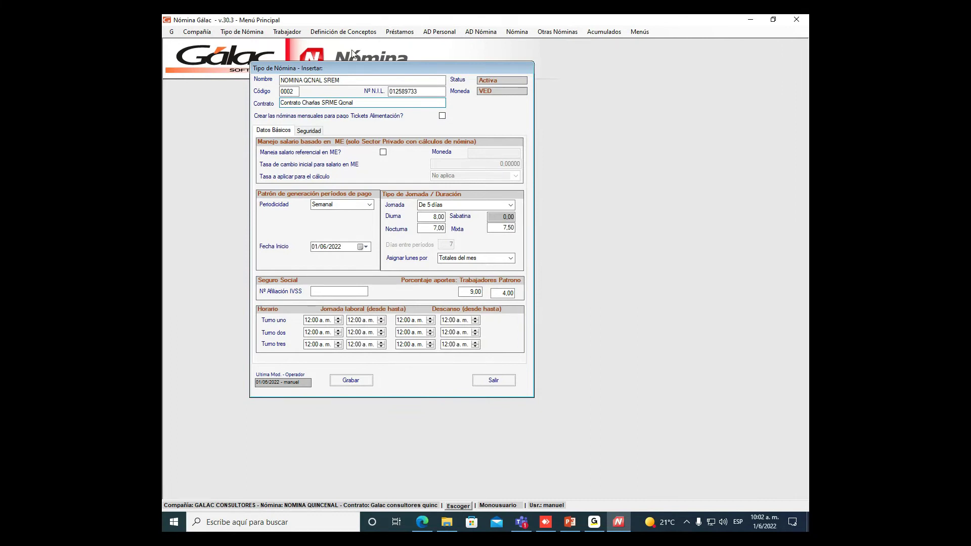
{"action": "left_click", "coordinate": [382, 153]}
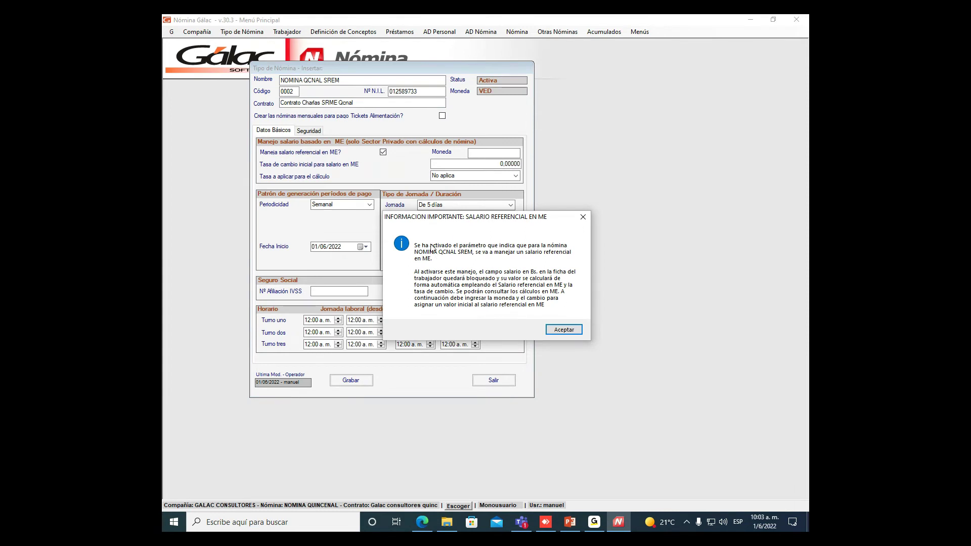
{"action": "left_click_drag", "start_coordinate": [500, 217], "coordinate": [519, 184]}
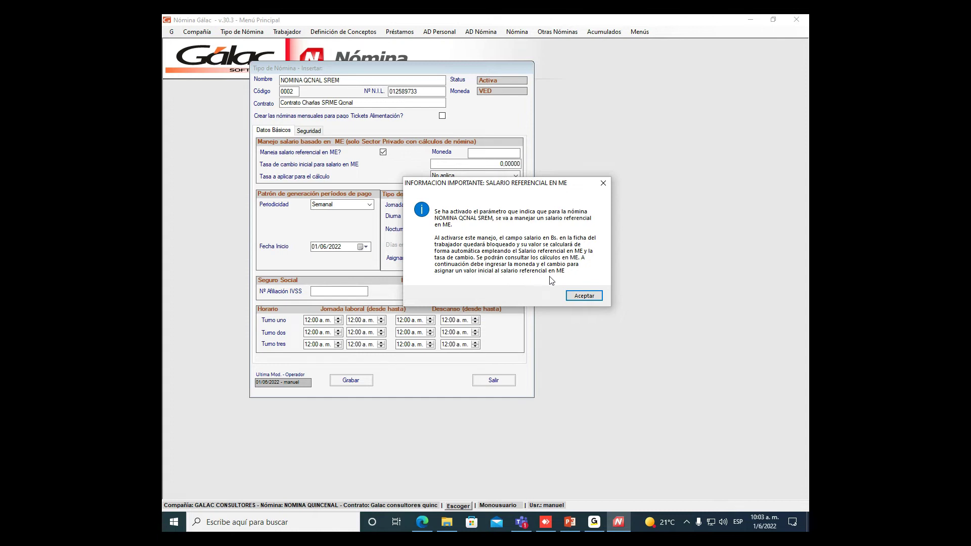
{"action": "left_click", "coordinate": [583, 296]}
{"action": "left_click", "coordinate": [490, 154]}
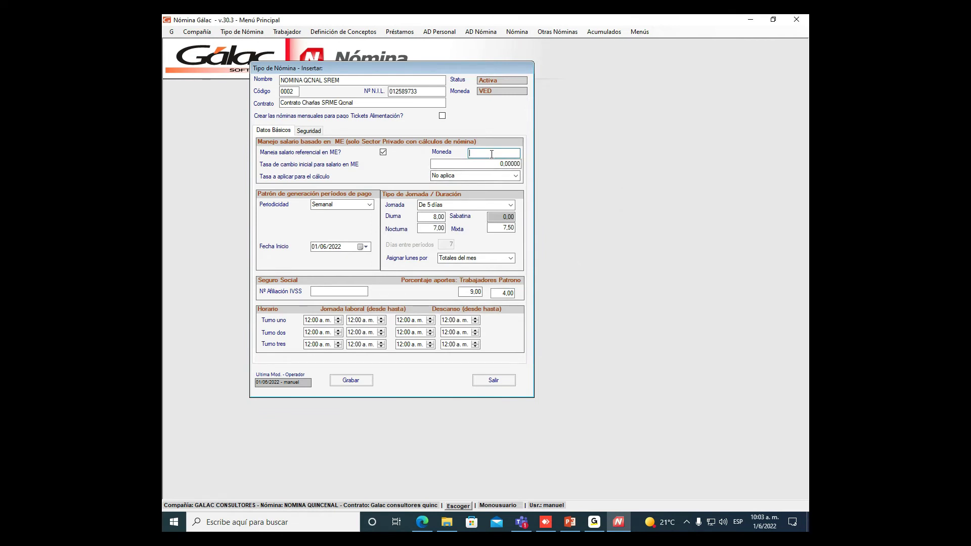
Open the currency lookup and search by symbol *USD*, which returns no results.
{"action": "key", "text": "Return"}
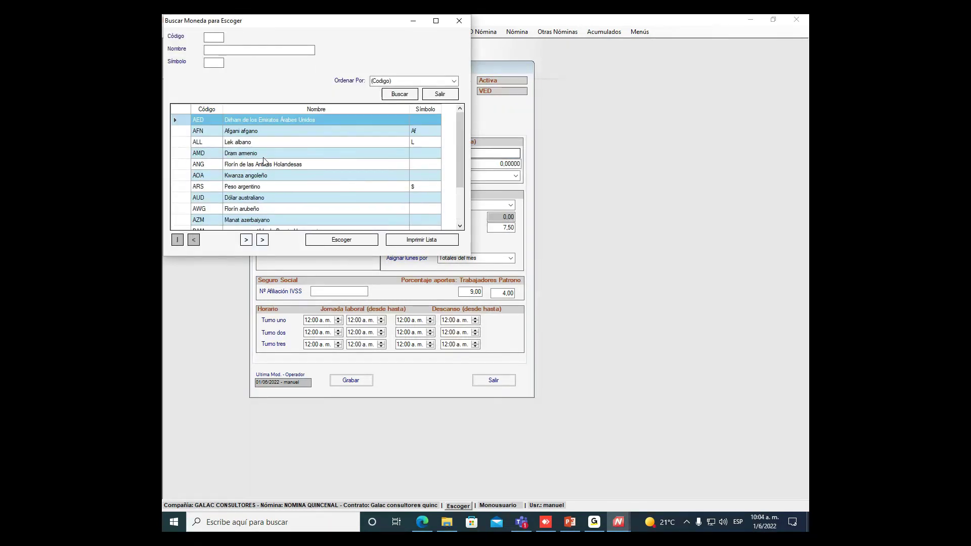
{"action": "scroll", "coordinate": [264, 168], "scroll_direction": "down", "scroll_amount": 2}
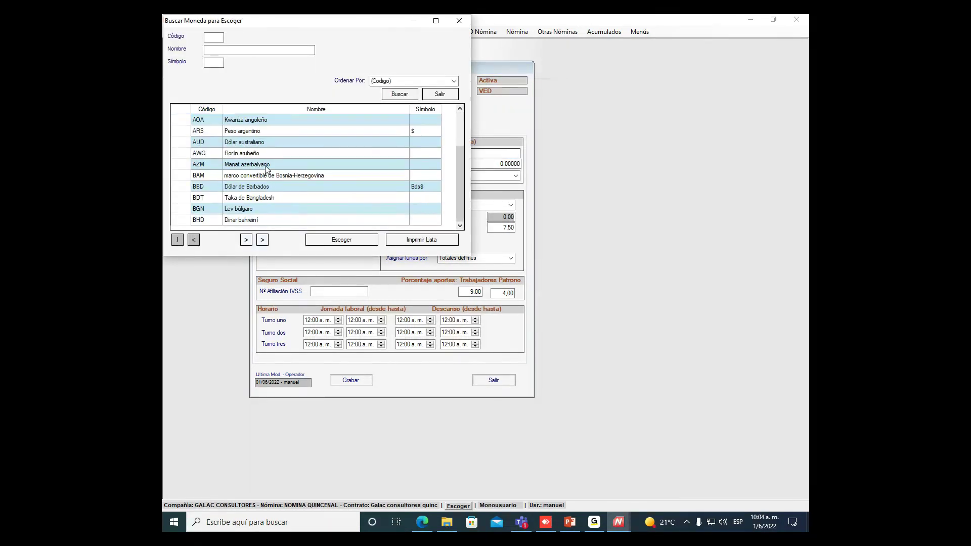
{"action": "left_click", "coordinate": [252, 240]}
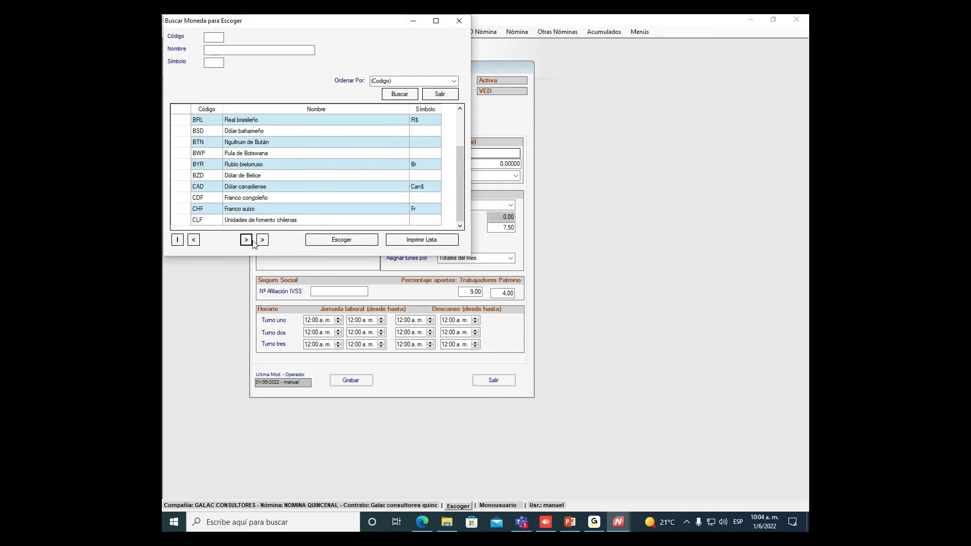
{"action": "left_click", "coordinate": [252, 241]}
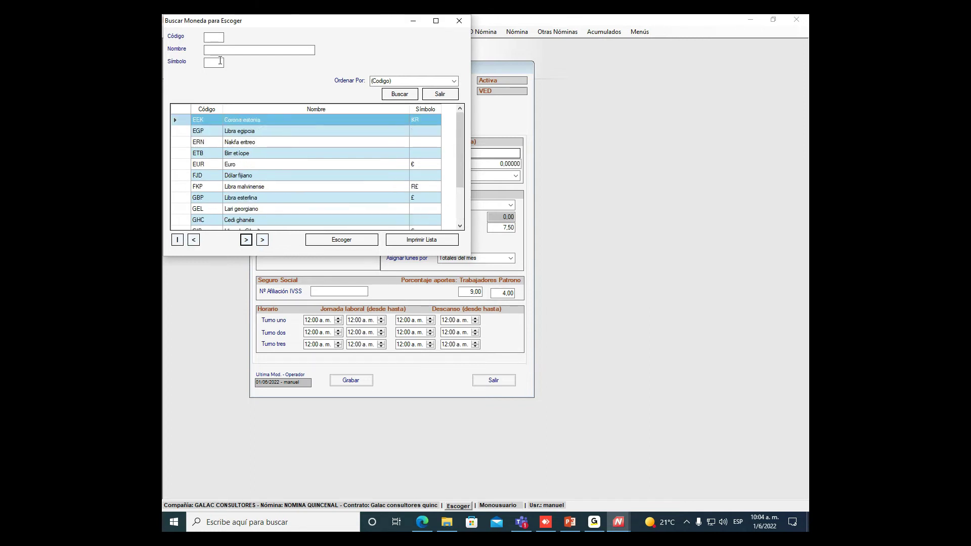
{"action": "left_click", "coordinate": [217, 67]}
{"action": "type", "text": "*USD*"}
{"action": "left_click", "coordinate": [400, 94]}
{"action": "key", "text": "Return"}
Search the currencies by code USD instead and choose Dólar as the reference currency.
{"action": "left_click", "coordinate": [216, 61]}
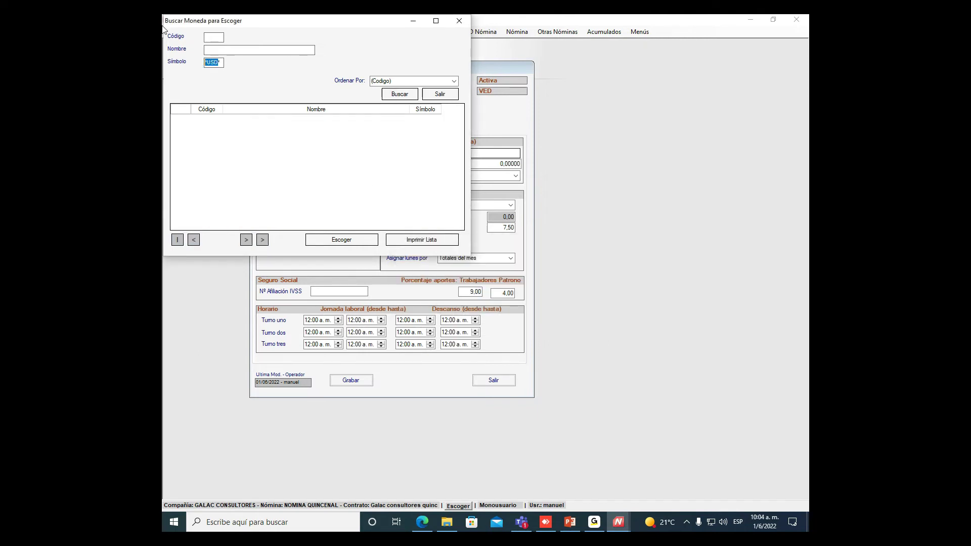
{"action": "key", "text": "Delete"}
{"action": "left_click", "coordinate": [219, 36]}
{"action": "type", "text": "USD"}
{"action": "left_click", "coordinate": [400, 94]}
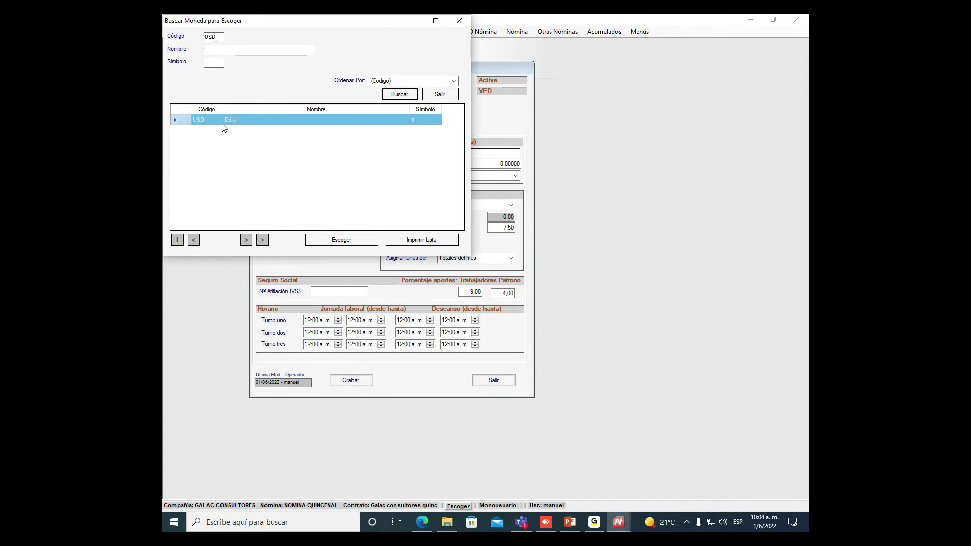
{"action": "left_click", "coordinate": [325, 245]}
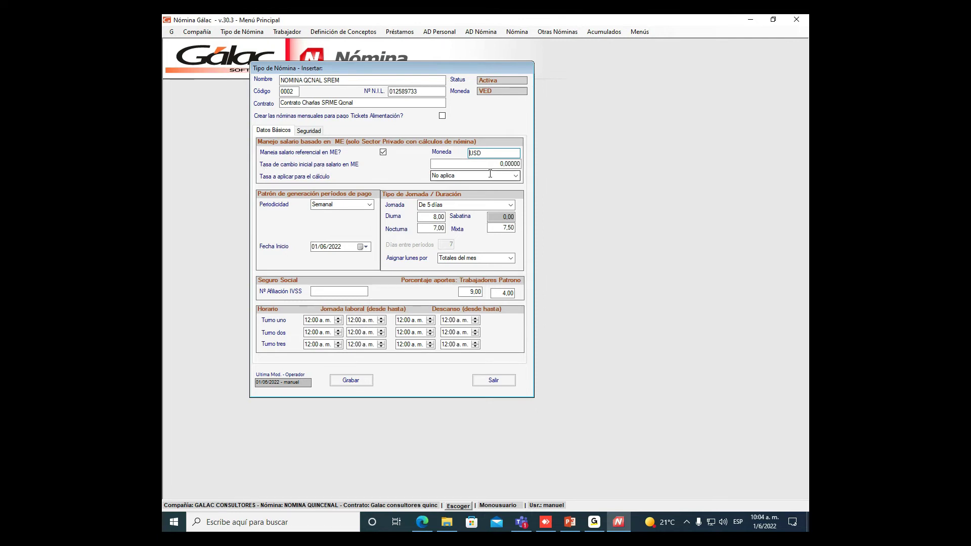
Replace the 0,00000 initial exchange rate with 5,30.
{"action": "key", "text": "Tab"}
{"action": "key", "text": "BackSpace"}
{"action": "type", "text": "5,30"}
{"action": "key", "text": "Tab"}
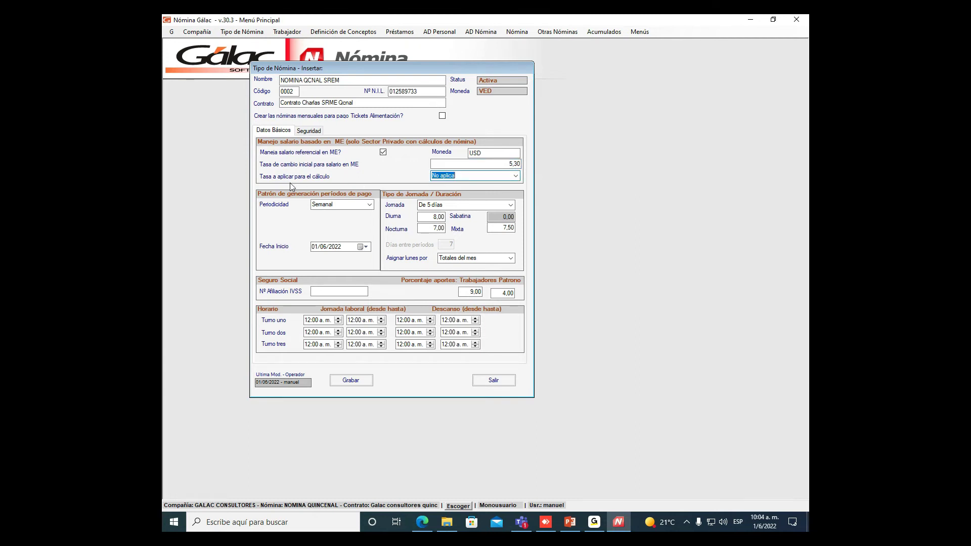
{"action": "left_click", "coordinate": [516, 176]}
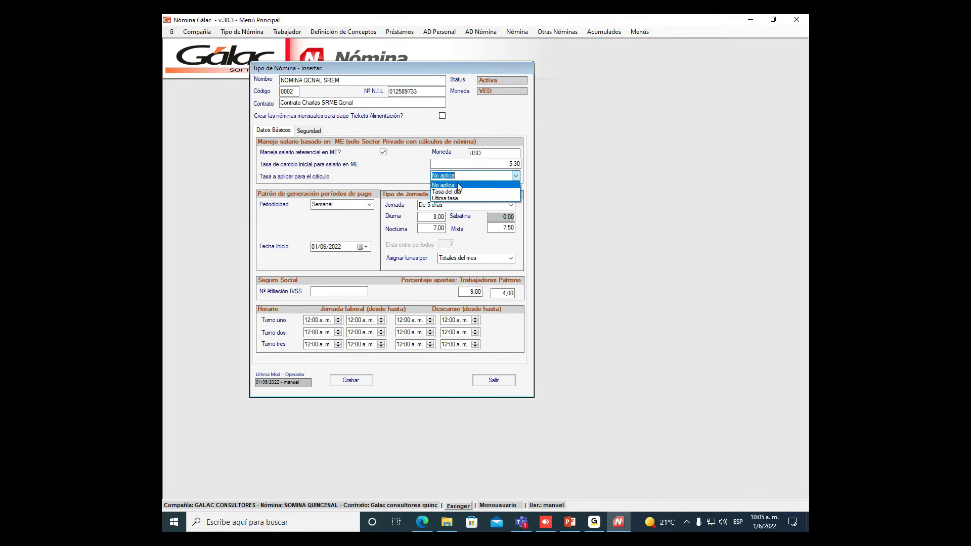
Choose 'Tasa del dia' as the rate to apply for the calculation.
{"action": "left_click", "coordinate": [473, 191]}
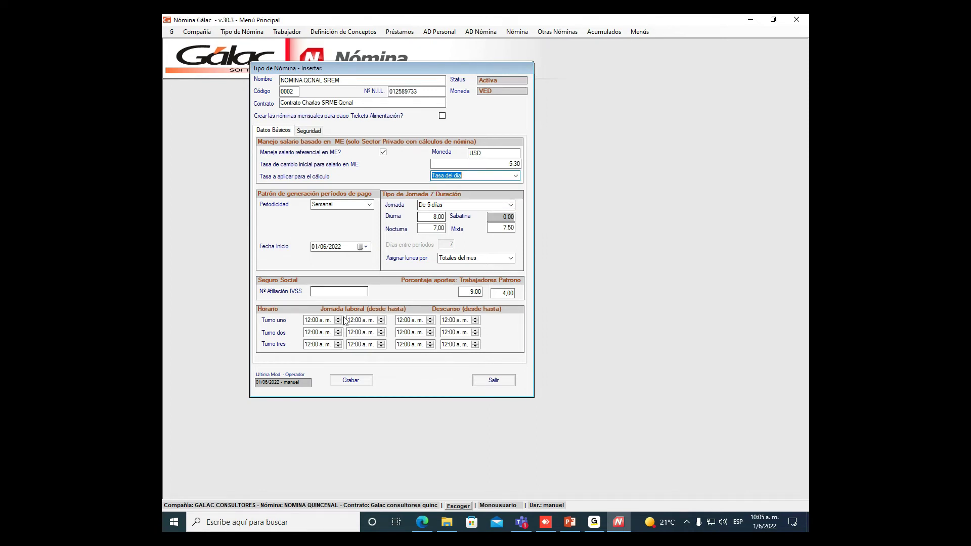
Set Periodicidad to Quincenal with Período regular starts in year 2022, month 6.
{"action": "left_click", "coordinate": [369, 205]}
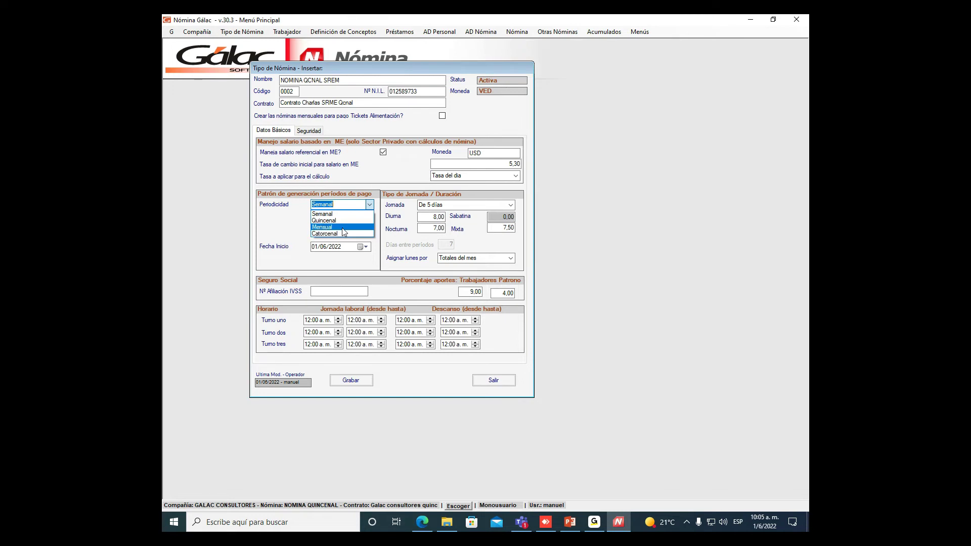
{"action": "left_click", "coordinate": [347, 221]}
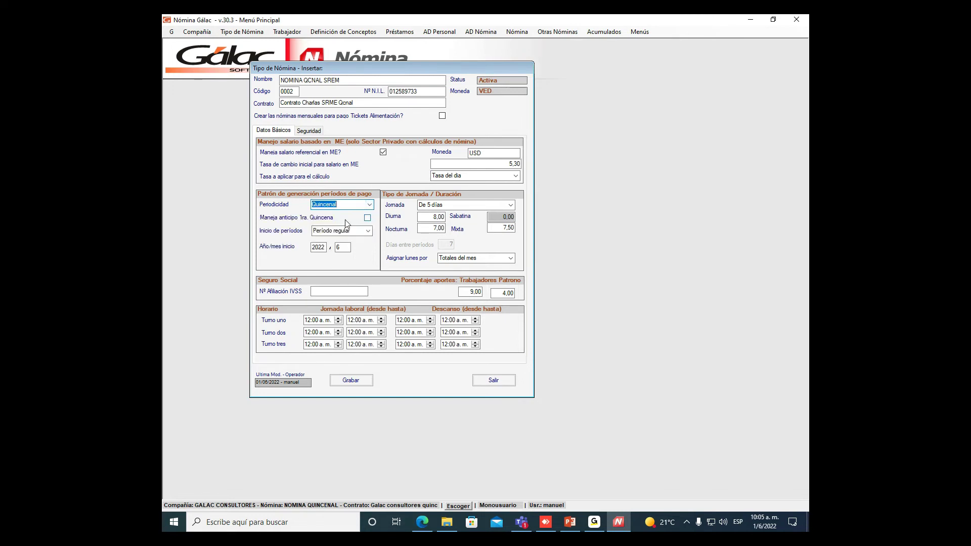
{"action": "left_click", "coordinate": [354, 231]}
{"action": "left_click", "coordinate": [356, 241]}
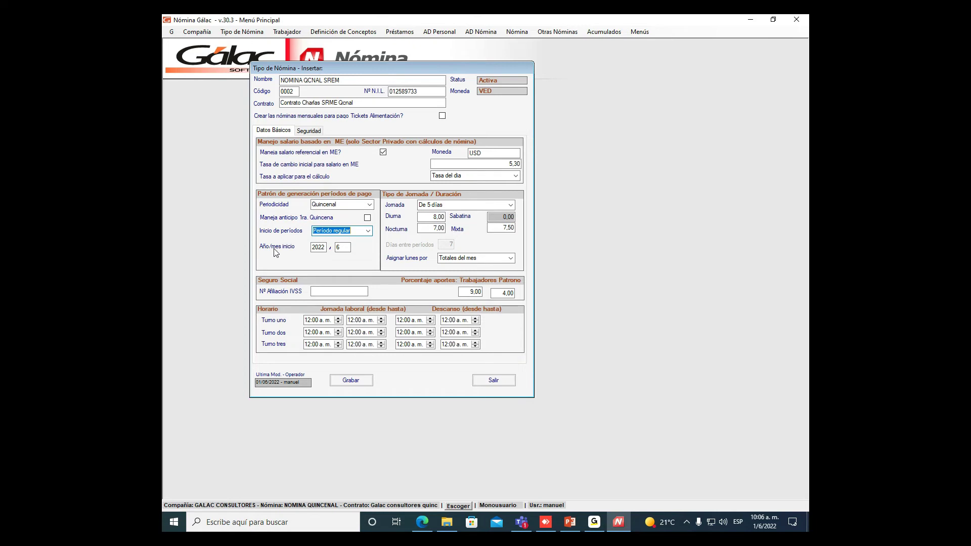
{"action": "key", "text": "Tab"}
{"action": "key", "text": "Tab"}
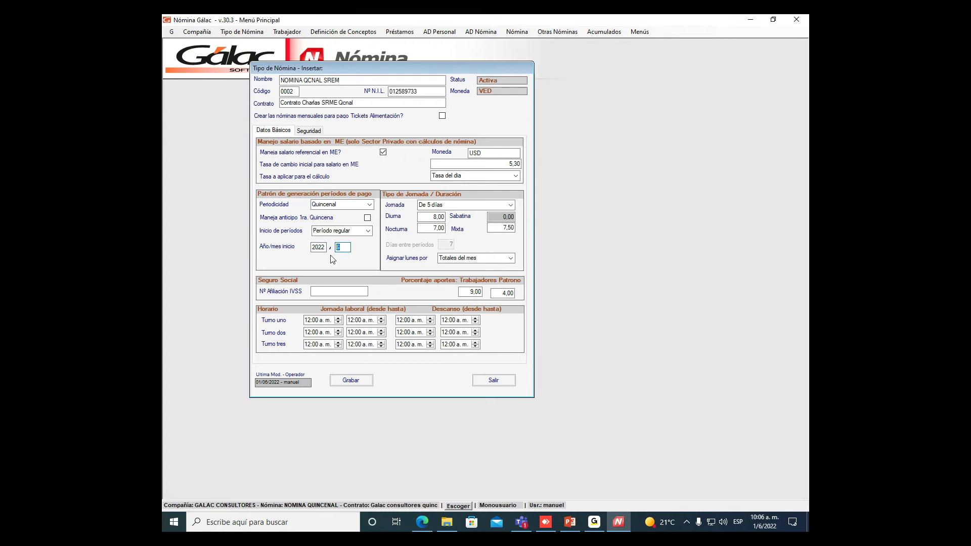
{"action": "left_click", "coordinate": [316, 247]}
{"action": "left_click", "coordinate": [343, 247]}
Keep Jornada at 'De 5 días' and set 'Asignar lunes por' to 'Contados entre fechas'.
{"action": "left_click", "coordinate": [510, 204]}
{"action": "left_click", "coordinate": [511, 213]}
{"action": "left_click", "coordinate": [510, 205]}
{"action": "left_click", "coordinate": [484, 214]}
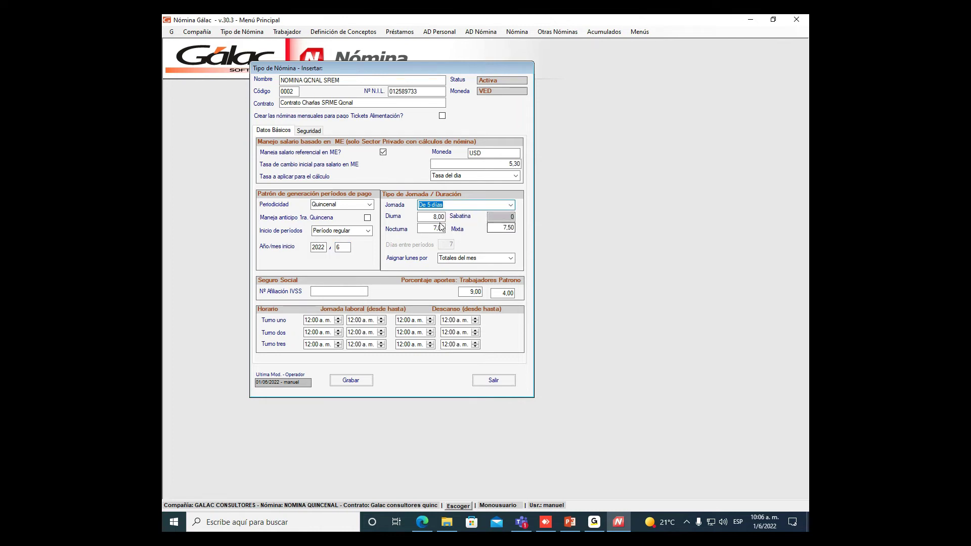
{"action": "left_click", "coordinate": [509, 205]}
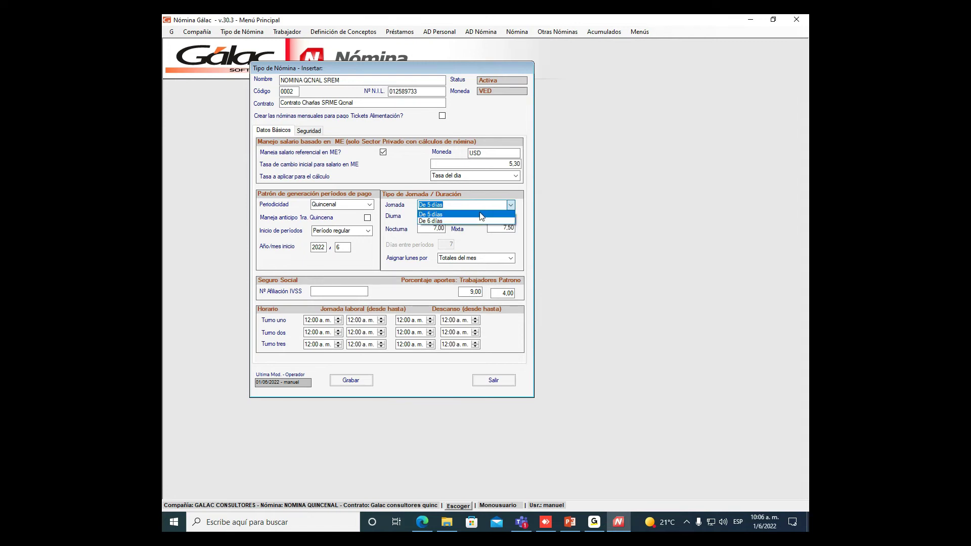
{"action": "left_click", "coordinate": [481, 215]}
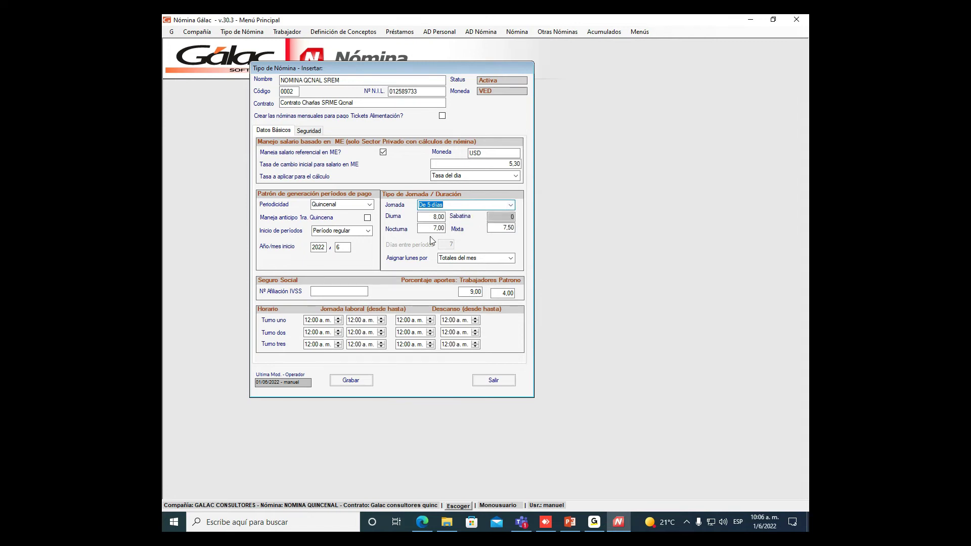
{"action": "left_click", "coordinate": [510, 259]}
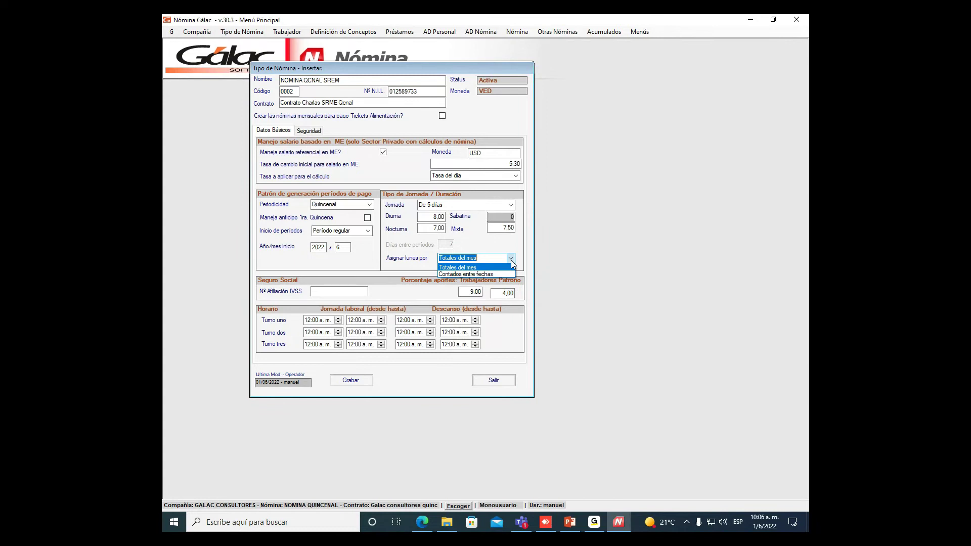
{"action": "left_click", "coordinate": [468, 273]}
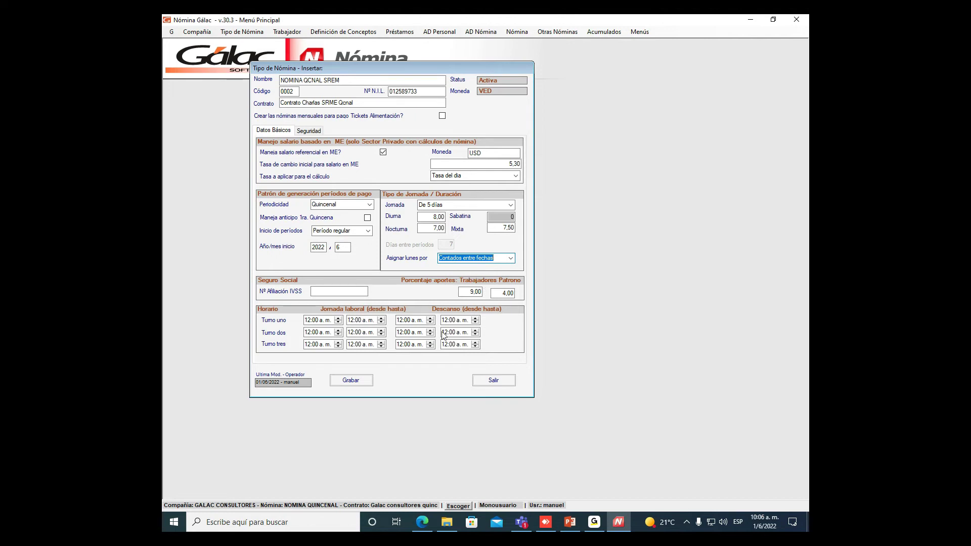
Enter the IVSS affiliation number.
{"action": "left_click", "coordinate": [325, 292]}
{"action": "type", "text": "D4546154"}
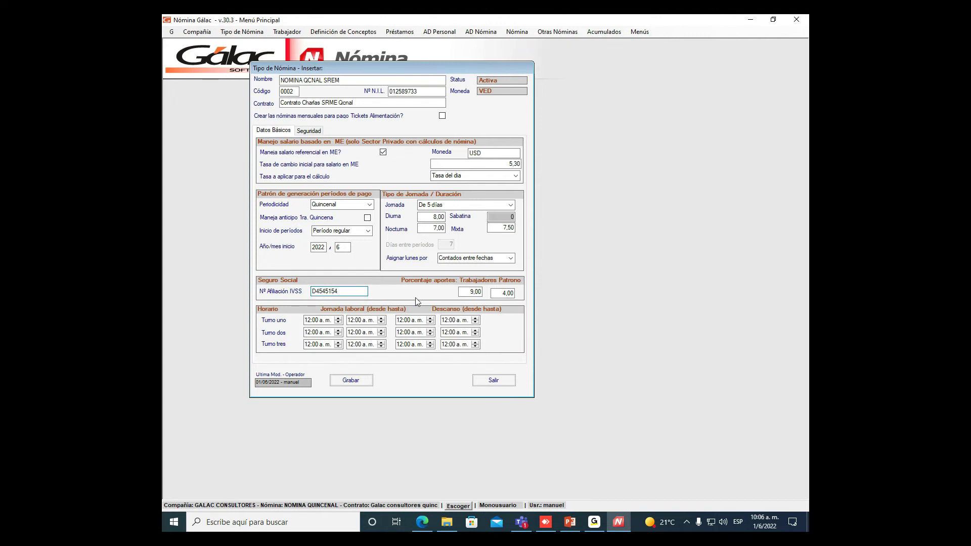
Set shift one to 08:00 a. m.–05:00 p. m. with a 12:00–01:00 p. m. break.
{"action": "left_click", "coordinate": [307, 322]}
{"action": "left_click", "coordinate": [349, 323]}
{"action": "type", "text": "5"}
{"action": "left_click", "coordinate": [371, 322]}
{"action": "type", "text": "p"}
{"action": "left_click", "coordinate": [417, 320]}
{"action": "type", "text": "p"}
{"action": "left_click", "coordinate": [448, 322]}
{"action": "left_click", "coordinate": [464, 321]}
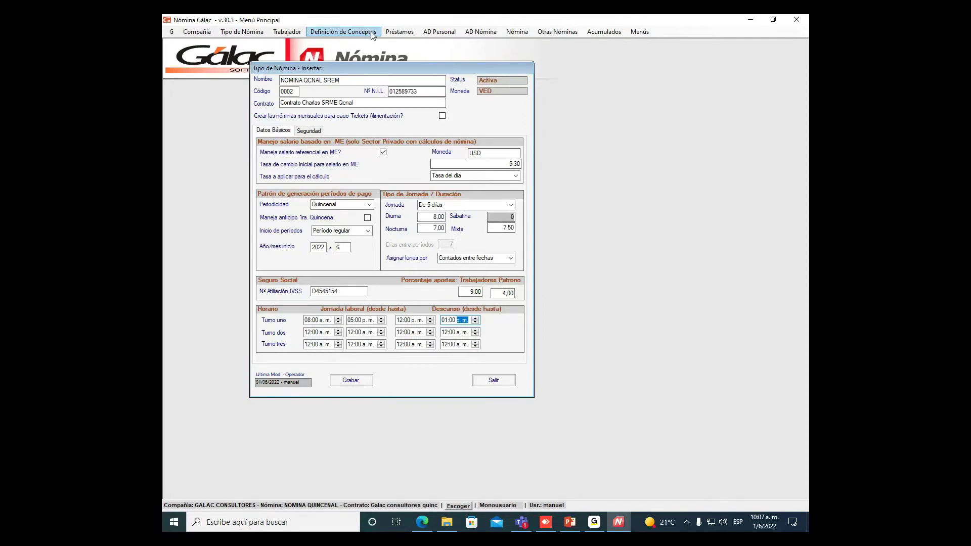
Save NOMINA QCNAL SREM and answer the Tickets Alimentación prompt so no food-ticket payrolls are created.
{"action": "left_click", "coordinate": [360, 387]}
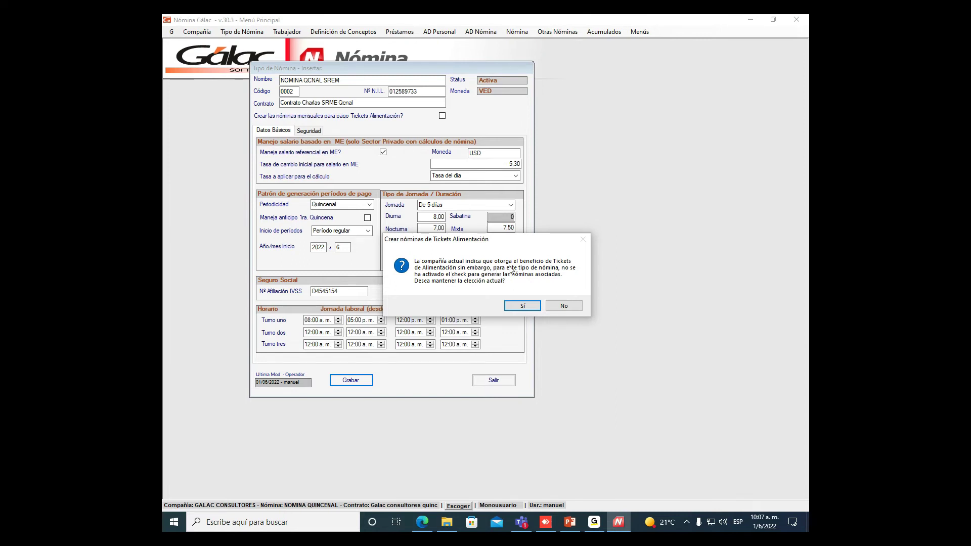
{"action": "left_click", "coordinate": [523, 306]}
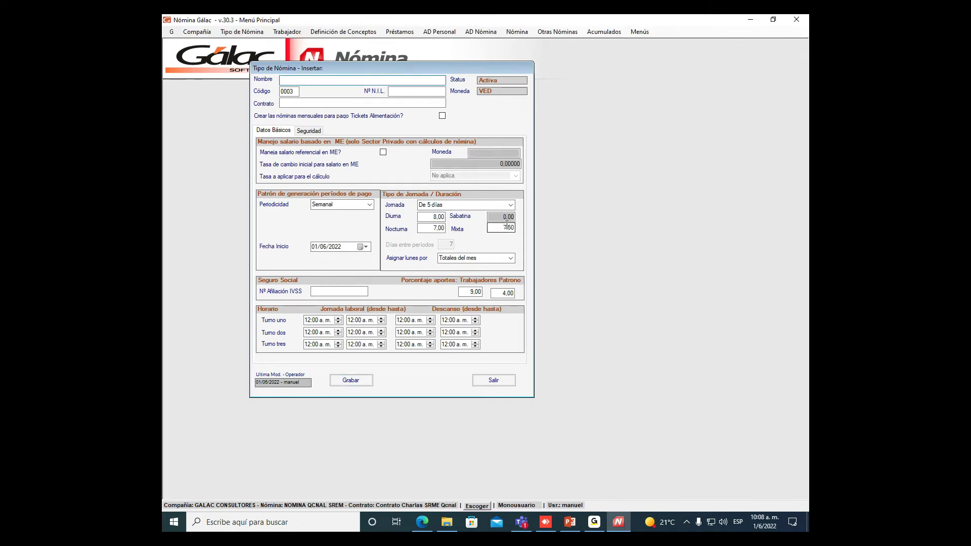
Cancel the blank Tipo de Nómina - Insertar form, confirm discarding it, and refocus the Nómina window.
{"action": "left_click_drag", "start_coordinate": [437, 68], "coordinate": [472, 87]}
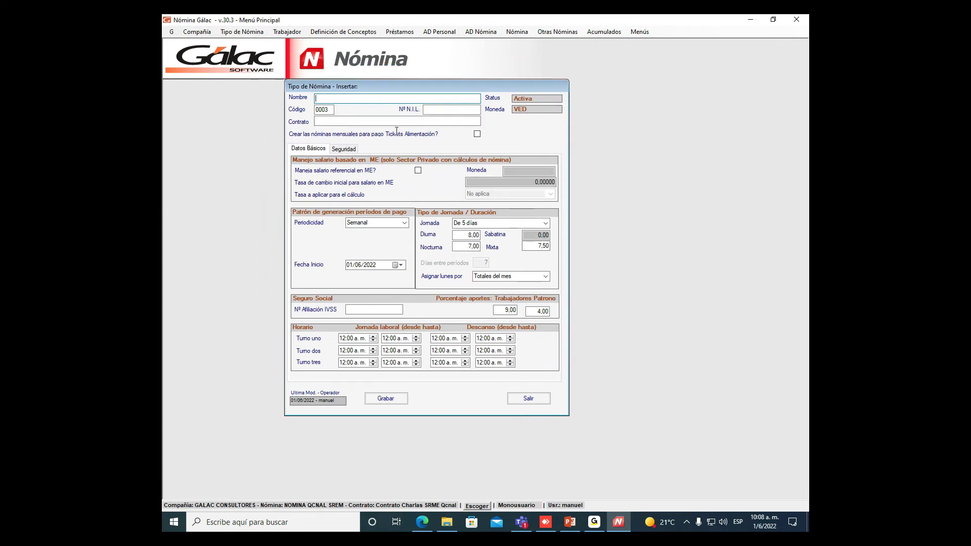
{"action": "left_click_drag", "start_coordinate": [406, 88], "coordinate": [424, 99]}
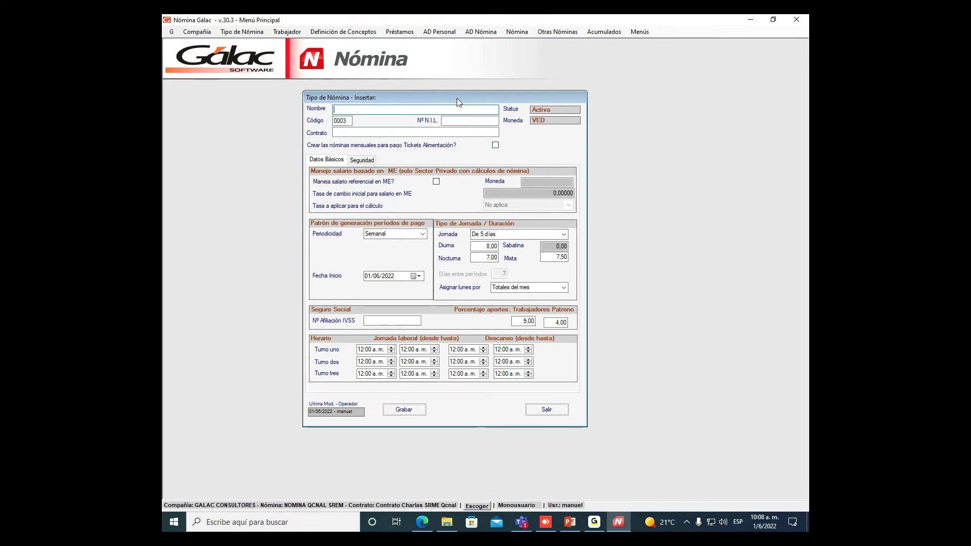
{"action": "key", "text": "Escape"}
{"action": "key", "text": "Return"}
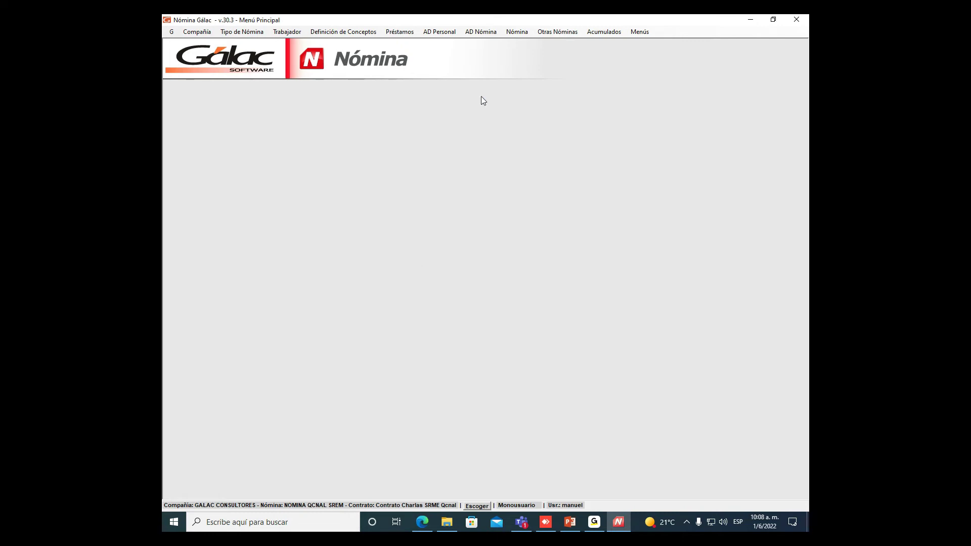
{"action": "left_click", "coordinate": [640, 462]}
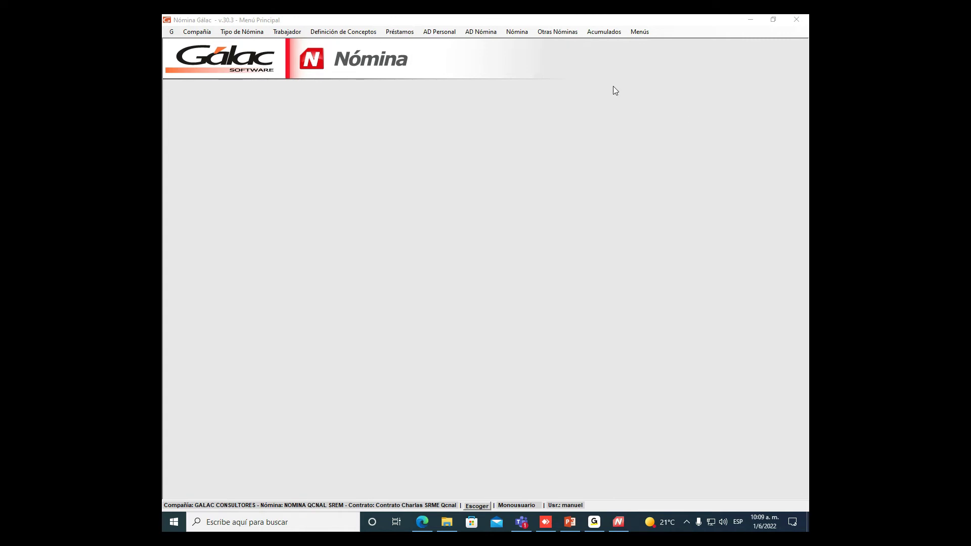
{"action": "left_click", "coordinate": [477, 506]}
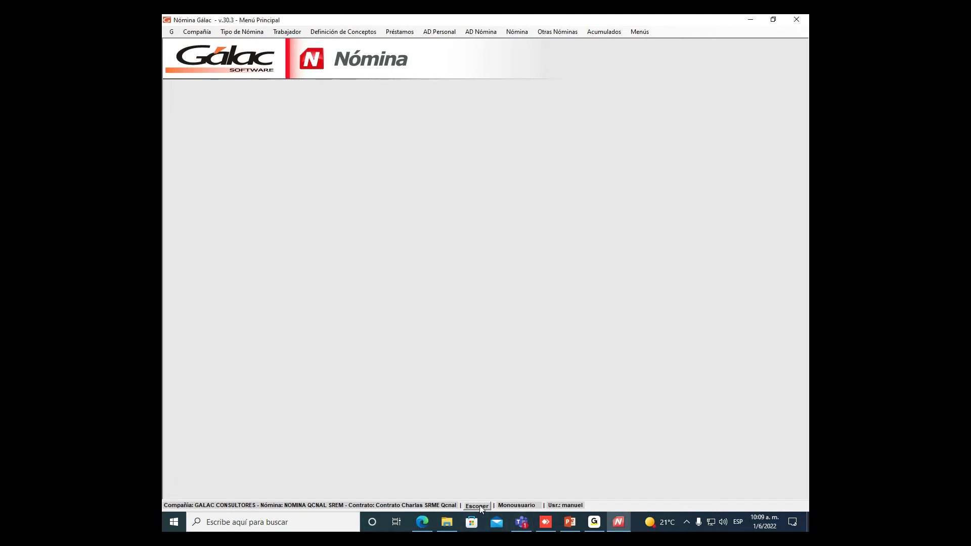
Clear the Tipo de Nómina field, pick NOMINA QCNAL SREM from the lookup, and confirm with Escoger.
{"action": "left_click", "coordinate": [480, 507]}
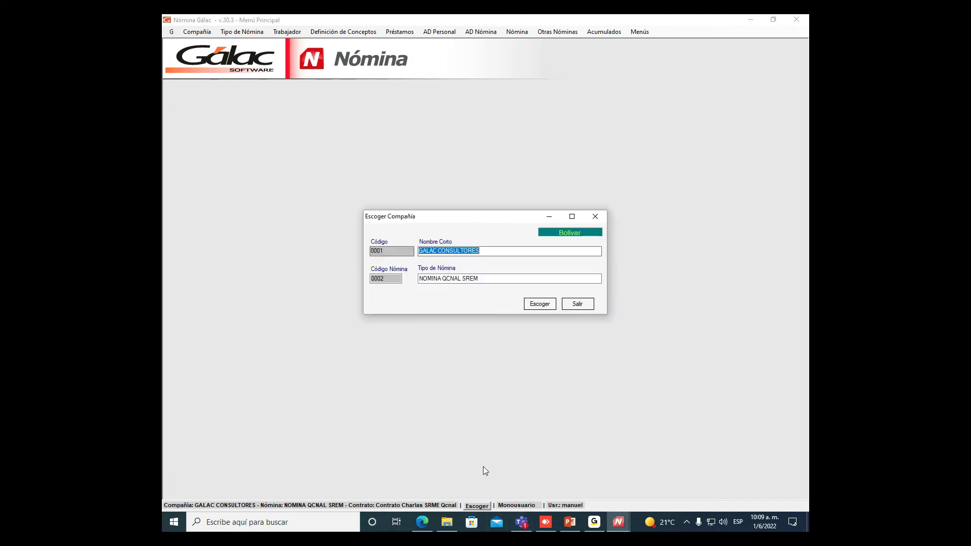
{"action": "left_click", "coordinate": [485, 277]}
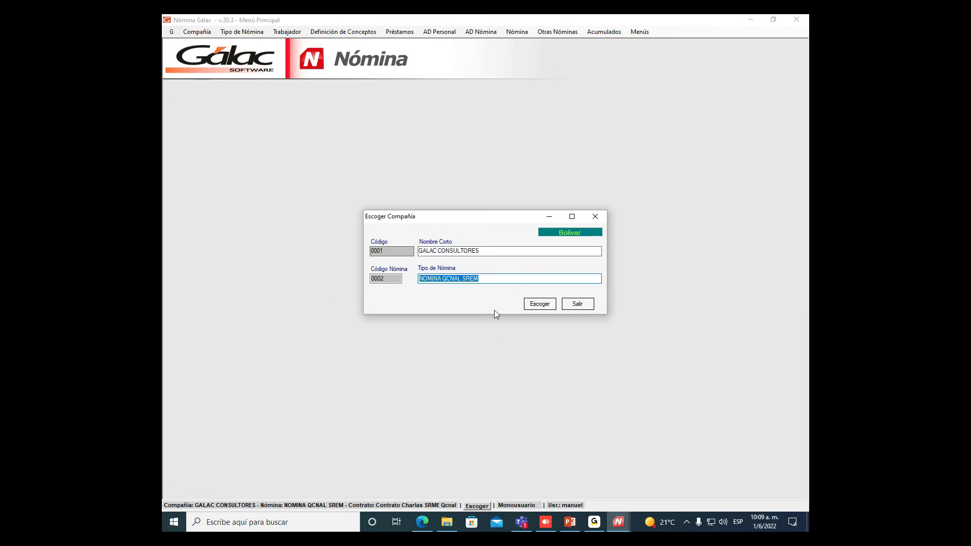
{"action": "key", "text": "BackSpace"}
{"action": "key", "text": "Return"}
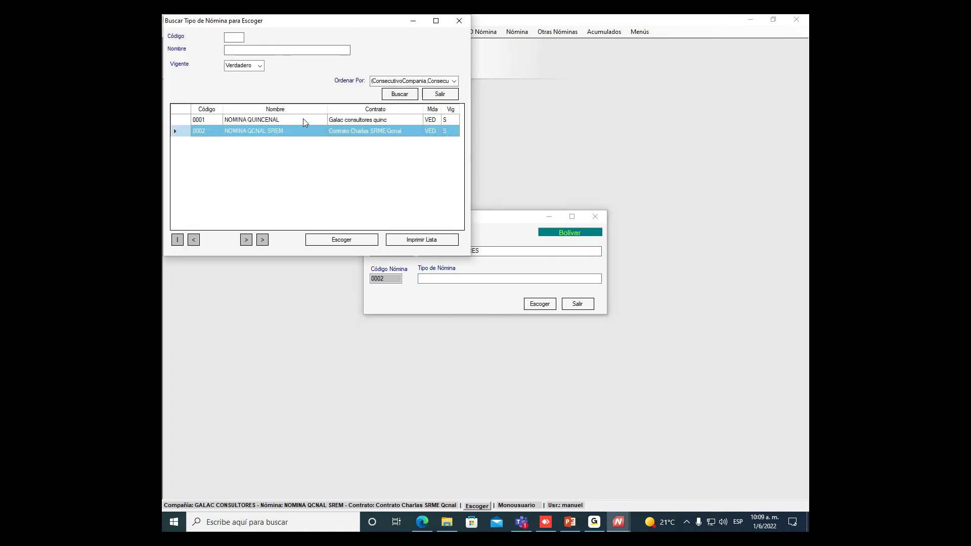
{"action": "left_click", "coordinate": [302, 131]}
{"action": "left_click", "coordinate": [307, 119]}
{"action": "left_click", "coordinate": [304, 133]}
{"action": "left_click", "coordinate": [326, 240]}
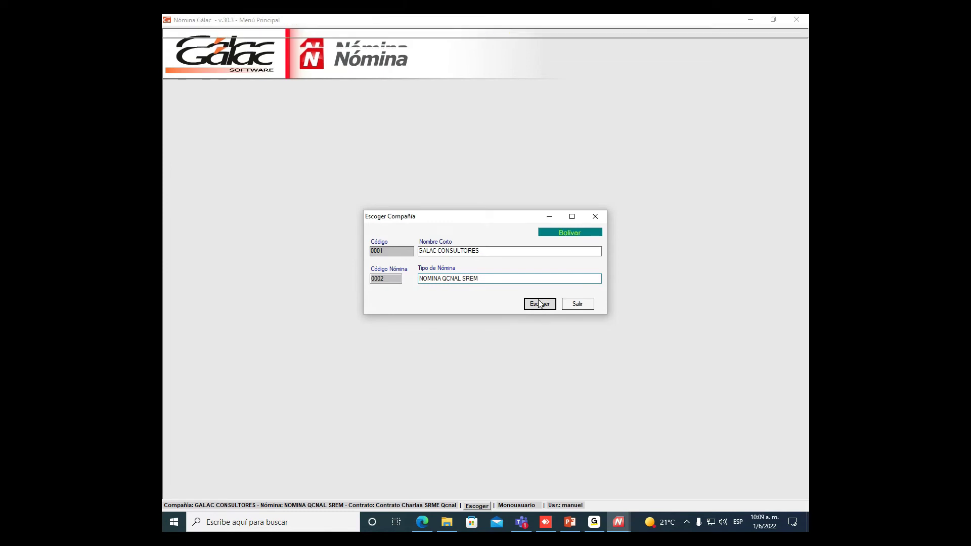
{"action": "left_click", "coordinate": [539, 304]}
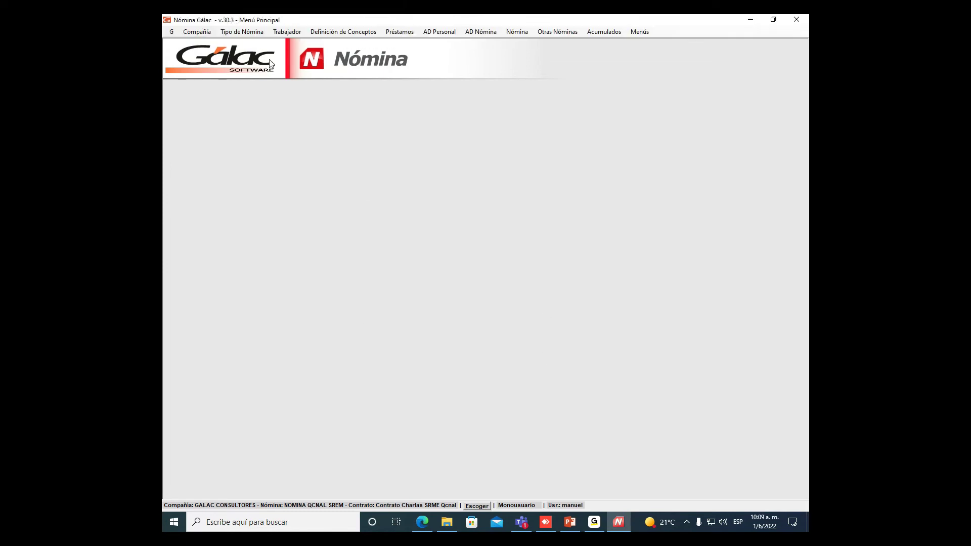
Start a new worker record and enter the worker's surname.
{"action": "left_click", "coordinate": [288, 34]}
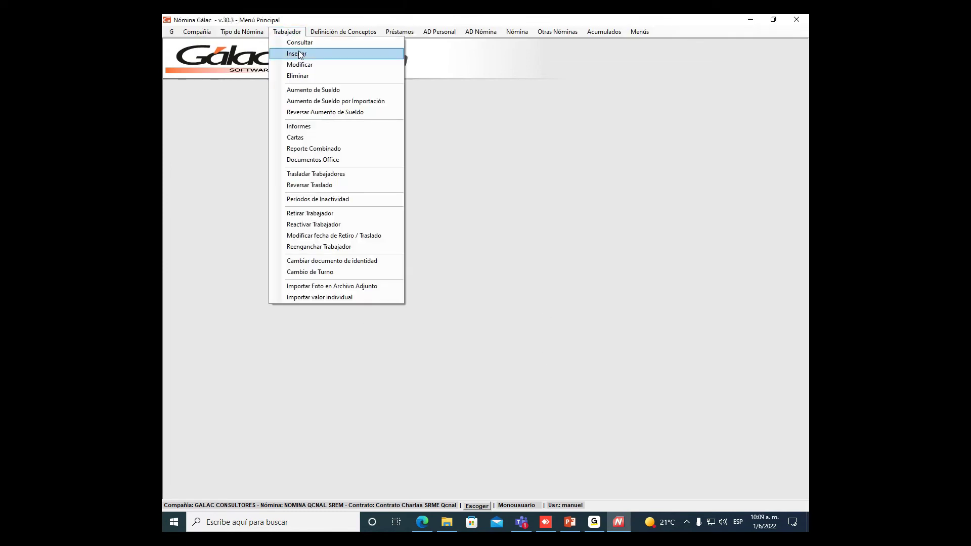
{"action": "left_click", "coordinate": [299, 52]}
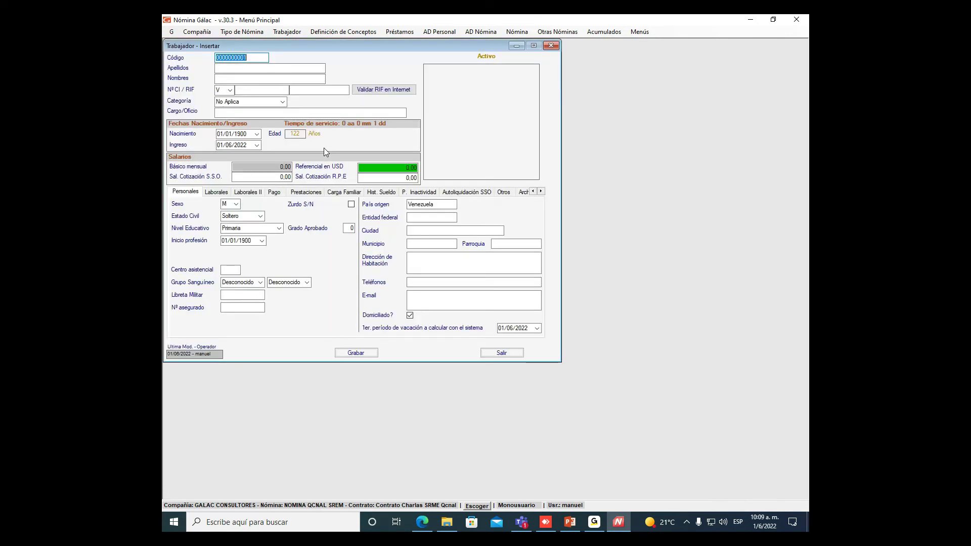
{"action": "key", "text": "Tab"}
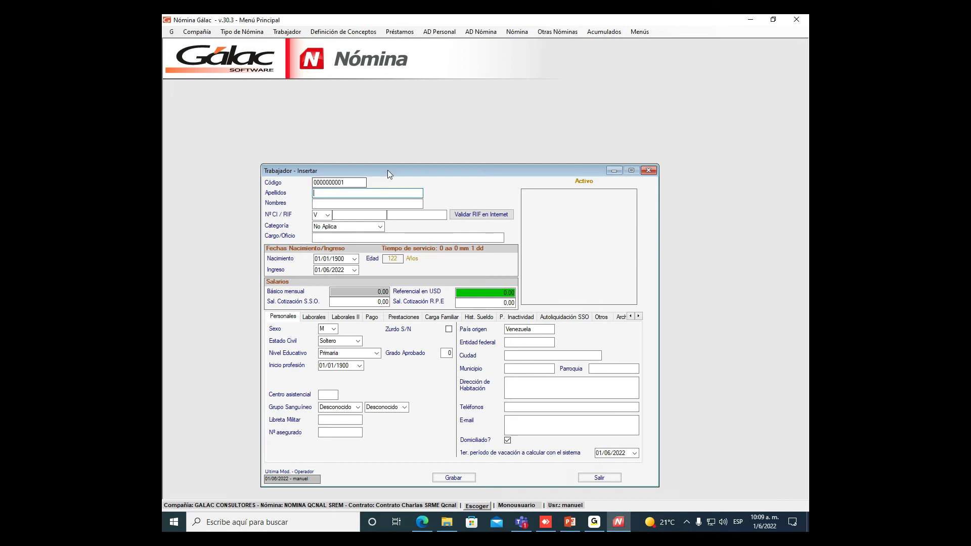
{"action": "left_click_drag", "start_coordinate": [388, 169], "coordinate": [381, 145]}
{"action": "type", "text": "PERES"}
{"action": "key", "text": "Tab"}
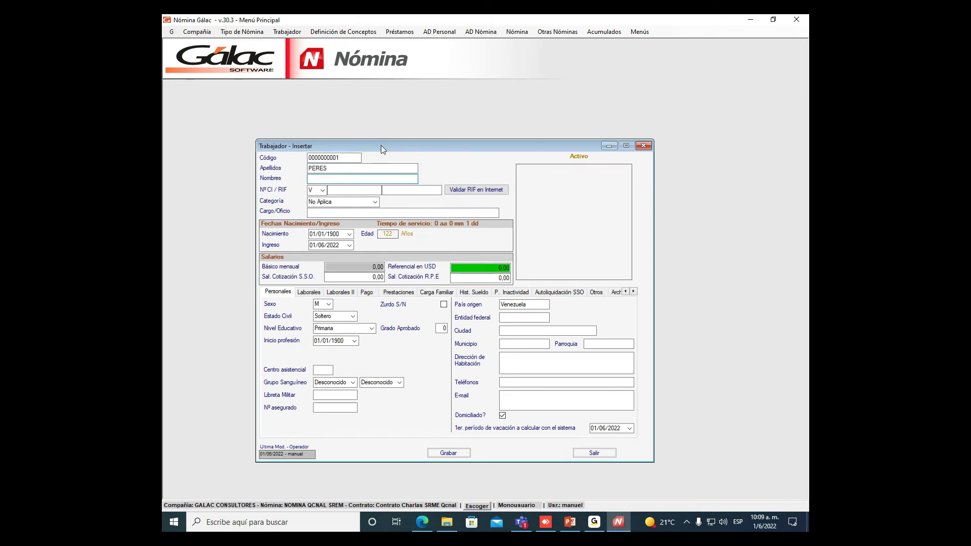
Enter the worker's first name and correct the surname's spelling.
{"action": "left_click", "coordinate": [349, 169]}
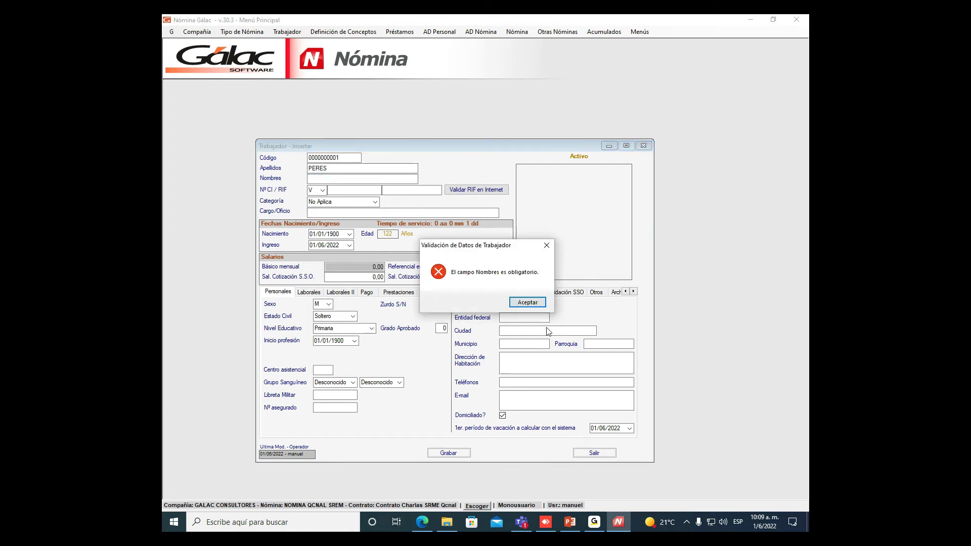
{"action": "left_click", "coordinate": [526, 302]}
{"action": "type", "text": "JOSE"}
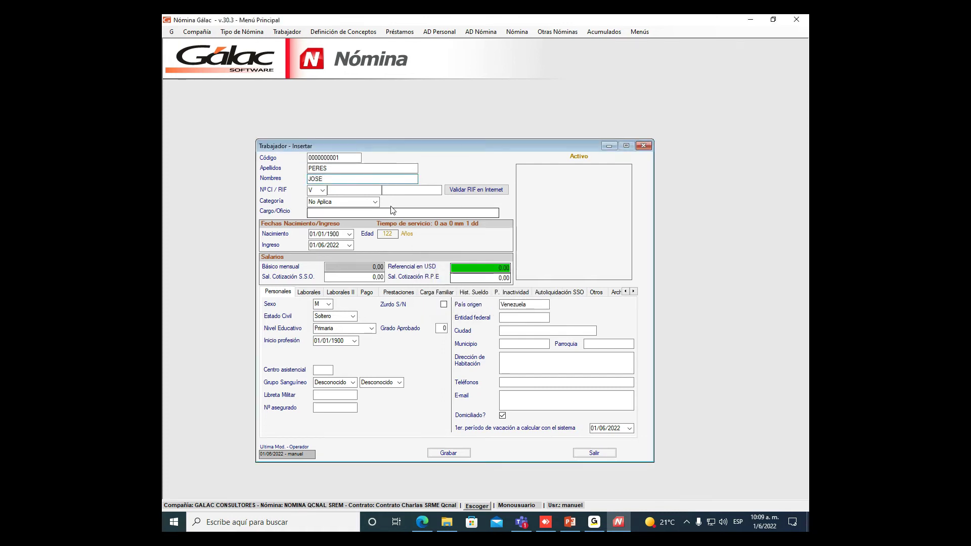
{"action": "left_click", "coordinate": [336, 170]}
{"action": "type", "text": "Z"}
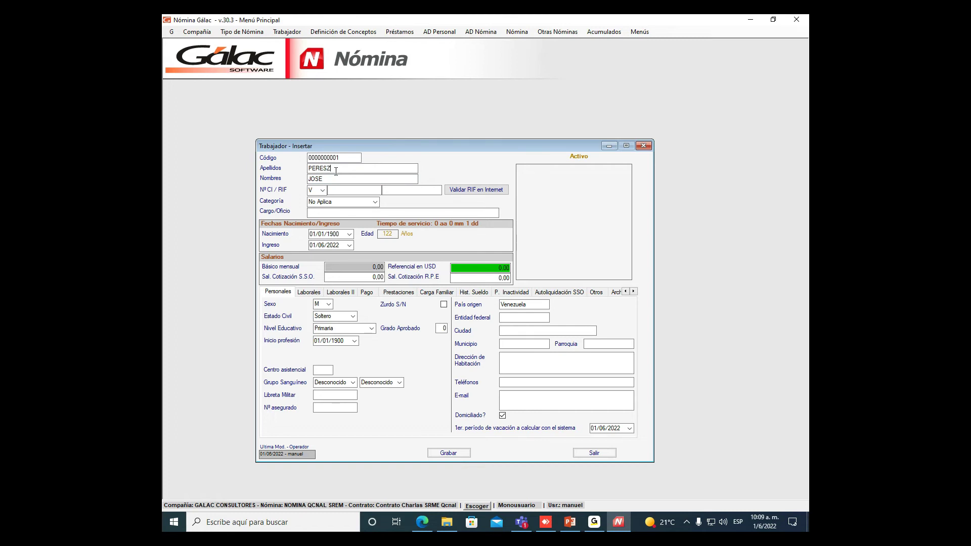
{"action": "key", "text": "BackSpace"}
{"action": "key", "text": "BackSpace"}
{"action": "type", "text": "Z"}
Enter the worker's identity number (Nº CI), correcting it after the warning.
{"action": "left_click", "coordinate": [365, 189]}
{"action": "type", "text": "1153568"}
{"action": "key", "text": "Tab"}
{"action": "key", "text": "shift+Tab"}
{"action": "type", "text": "11353698"}
{"action": "key", "text": "Tab"}
{"action": "left_click", "coordinate": [529, 298]}
{"action": "type", "text": "11.356.987"}
{"action": "key", "text": "Tab"}
Set the worker's category to Empleado and job title to Unico.
{"action": "left_click", "coordinate": [373, 201]}
{"action": "left_click", "coordinate": [366, 216]}
{"action": "key", "text": "Tab"}
{"action": "type", "text": "Unico"}
{"action": "key", "text": "Tab"}
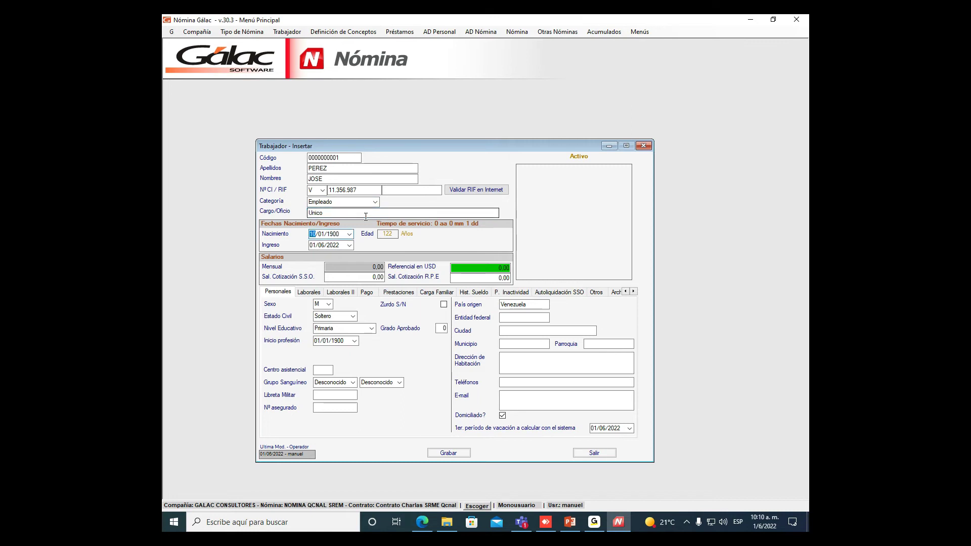
Set the birth date to month 05 of 1989 and the hire date to 01/06/2005.
{"action": "left_click", "coordinate": [320, 235]}
{"action": "type", "text": "05"}
{"action": "left_click", "coordinate": [328, 236]}
{"action": "type", "text": "1989"}
{"action": "left_click", "coordinate": [311, 245]}
{"action": "left_click", "coordinate": [335, 245]}
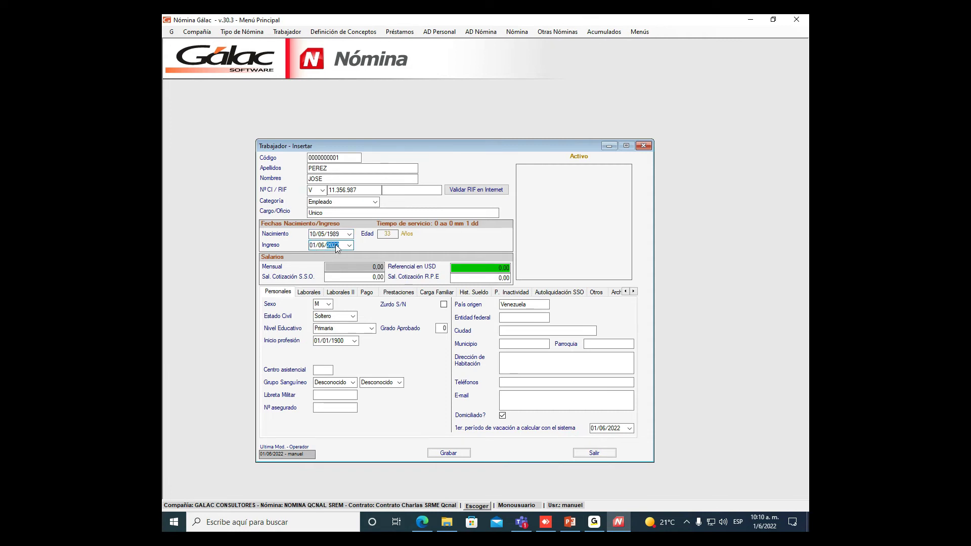
{"action": "type", "text": "2005"}
{"action": "key", "text": "Tab"}
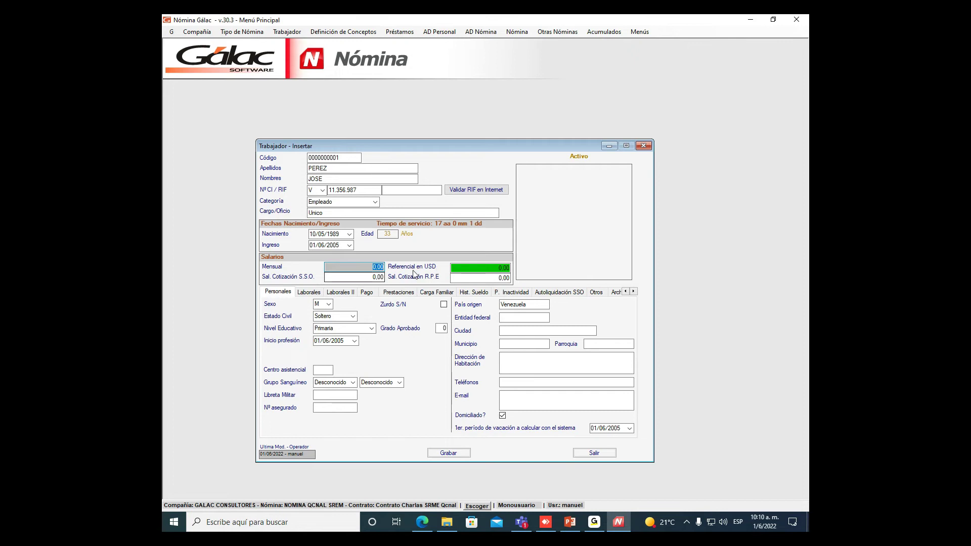
Set the contribution salary to 1,00 after the mandatory-field warnings.
{"action": "key", "text": "Tab"}
{"action": "left_click", "coordinate": [547, 302]}
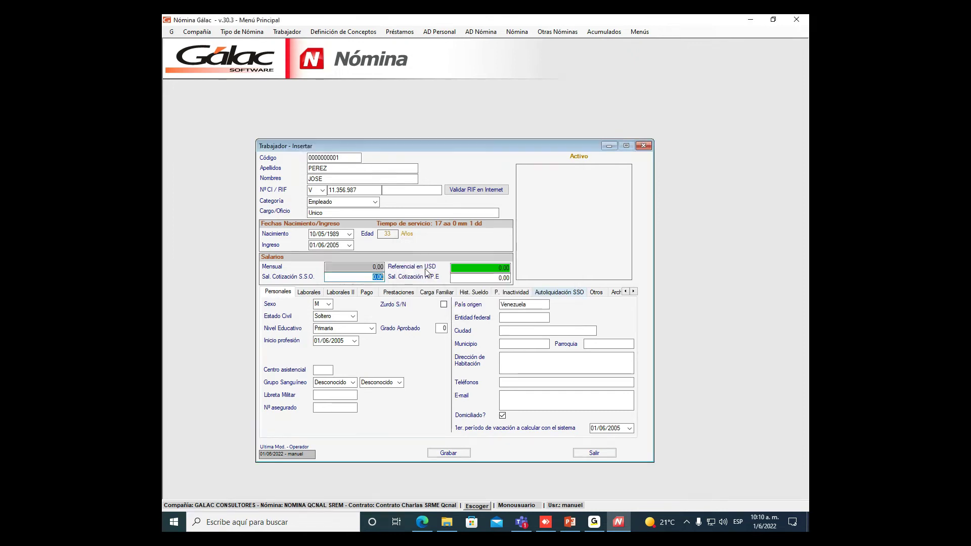
{"action": "key", "text": "Tab"}
{"action": "left_click", "coordinate": [547, 302]}
{"action": "type", "text": "1"}
{"action": "key", "text": "Tab"}
Set the USD reference salary to 100,00 (530,00 monthly) and the city to CARACAS.
{"action": "left_click", "coordinate": [492, 269]}
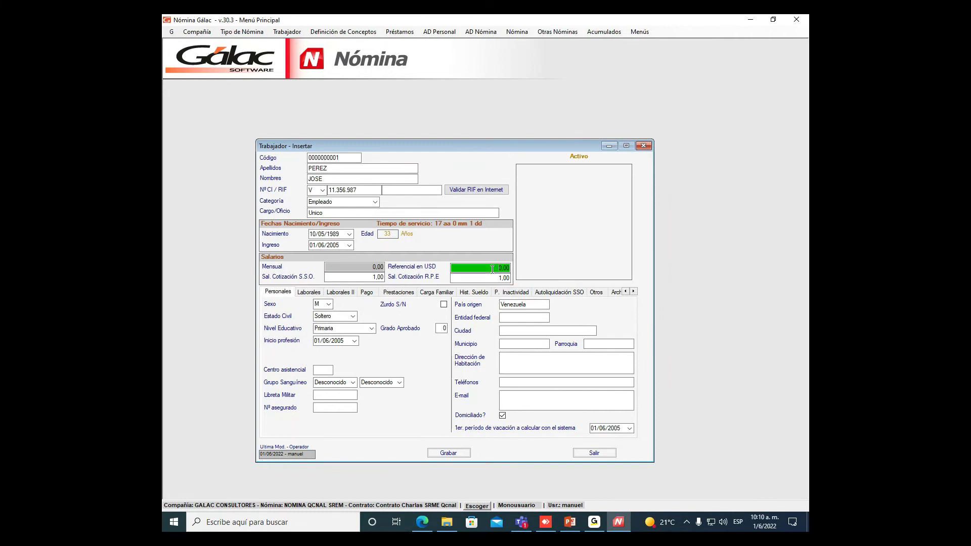
{"action": "left_click_drag", "start_coordinate": [492, 269], "coordinate": [624, 278]}
{"action": "type", "text": "10"}
{"action": "key", "text": "Tab"}
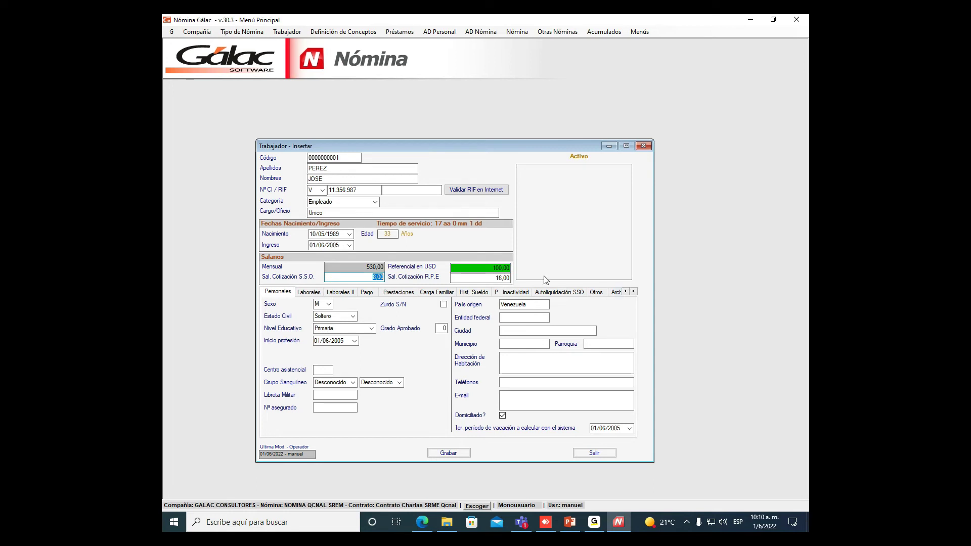
{"action": "left_click", "coordinate": [376, 267]}
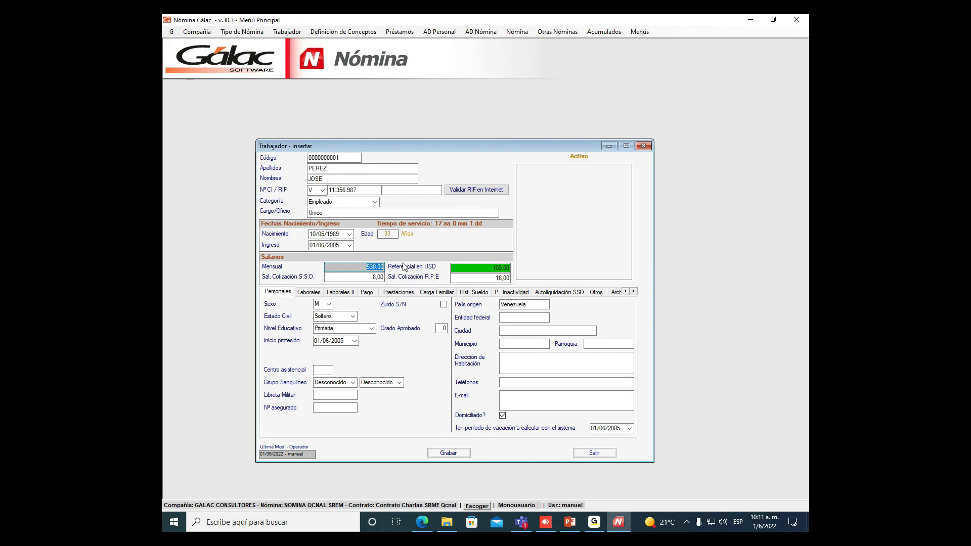
{"action": "left_click", "coordinate": [525, 332]}
{"action": "type", "text": "CARACAS"}
{"action": "left_click", "coordinate": [309, 292]}
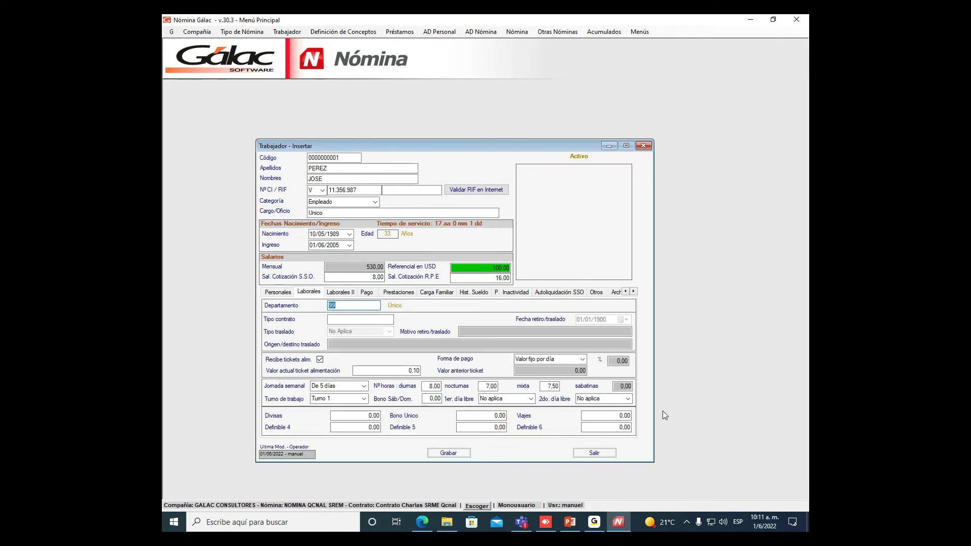
Set department 01 ADMINISTRACION and change the contract type to Por Tiempo Indeterminado.
{"action": "key", "text": "BackSpace"}
{"action": "key", "text": "Return"}
{"action": "left_click", "coordinate": [340, 240]}
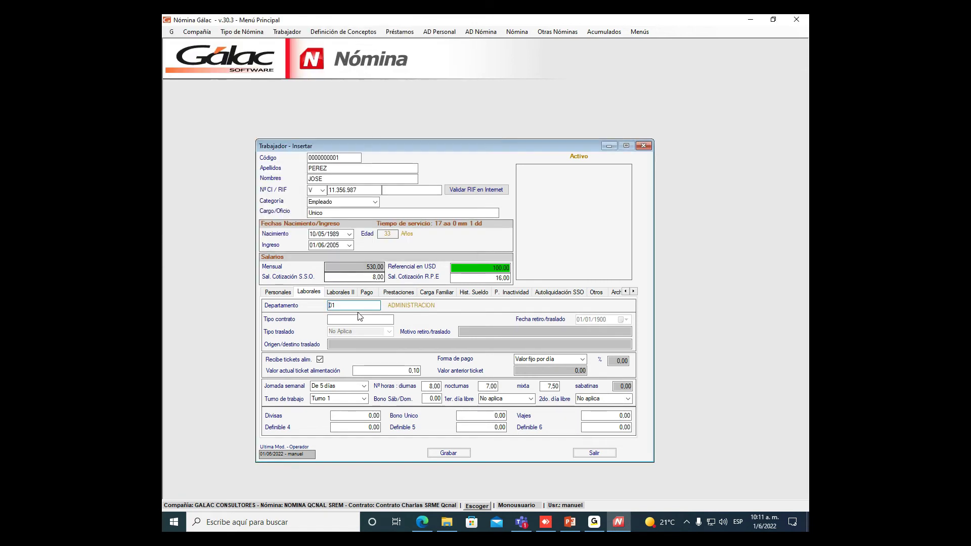
{"action": "left_click", "coordinate": [364, 319]}
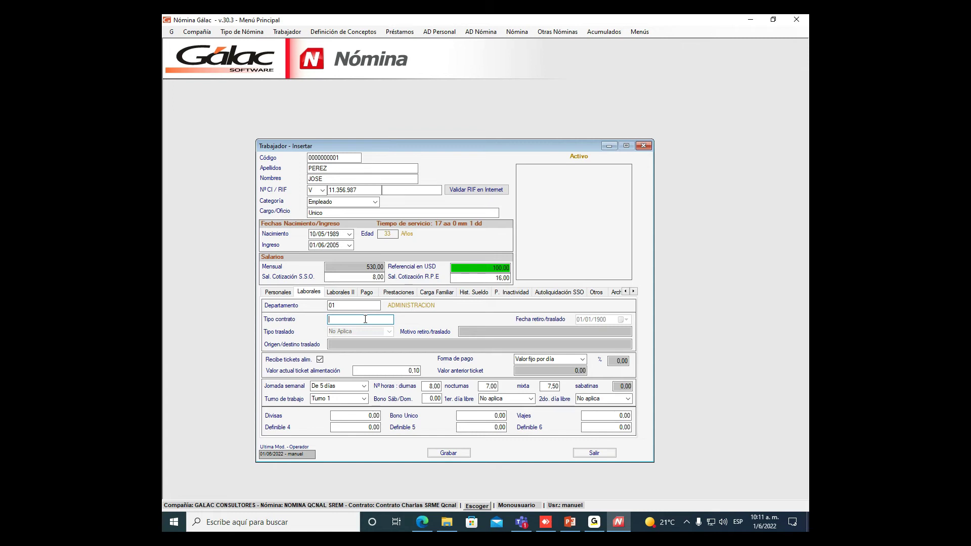
{"action": "key", "text": "Return"}
{"action": "left_click", "coordinate": [289, 133]}
{"action": "left_click", "coordinate": [341, 240]}
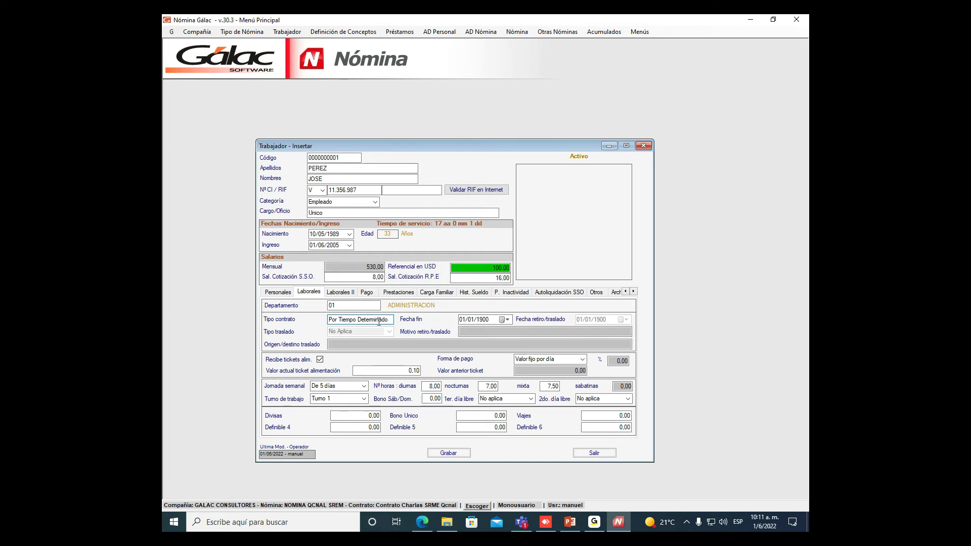
{"action": "left_click_drag", "start_coordinate": [388, 320], "coordinate": [186, 262]}
{"action": "key", "text": "BackSpace"}
{"action": "key", "text": "Tab"}
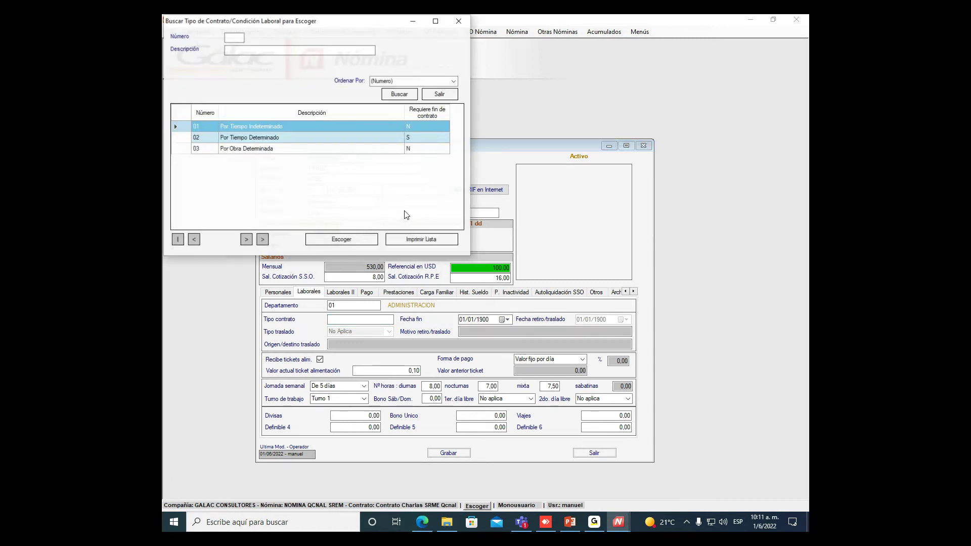
{"action": "left_click", "coordinate": [340, 242]}
Make Sábado the first free day and Domingo the second.
{"action": "left_click", "coordinate": [531, 399]}
{"action": "left_click", "coordinate": [490, 441]}
{"action": "left_click", "coordinate": [627, 399]}
{"action": "left_click", "coordinate": [588, 447]}
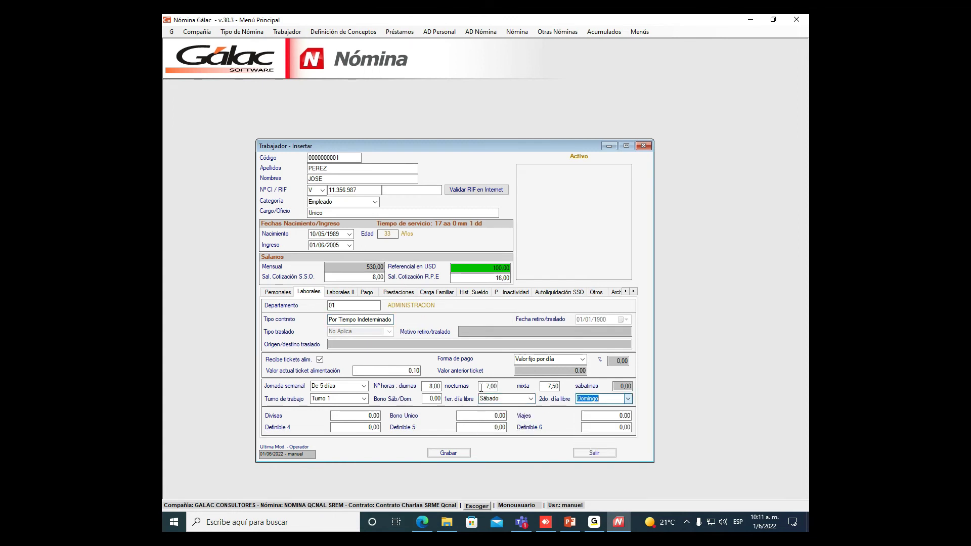
{"action": "left_click", "coordinate": [337, 292]}
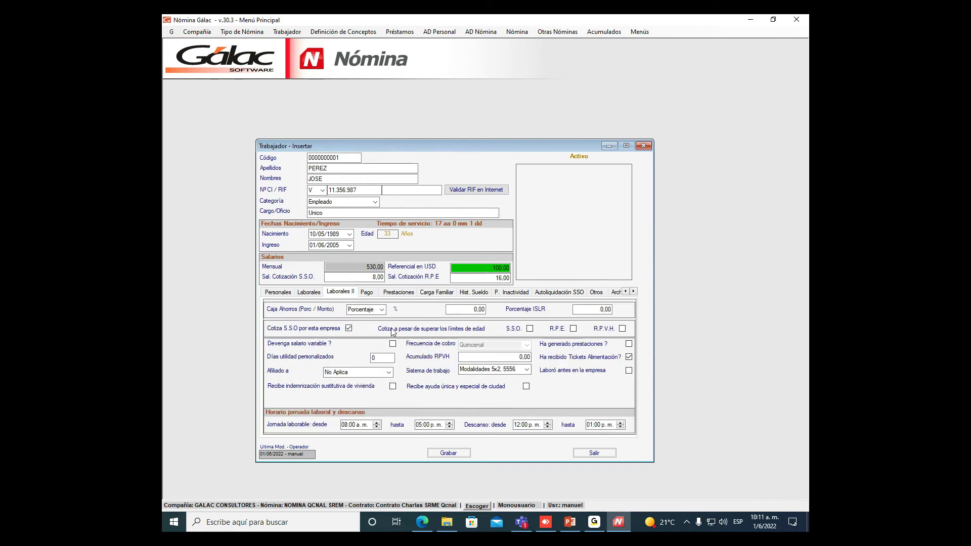
Review the Pago, Prestaciones, P. Inactividad and Personales tabs and the 100,00 USD / 530,00 salaries.
{"action": "left_click", "coordinate": [366, 292]}
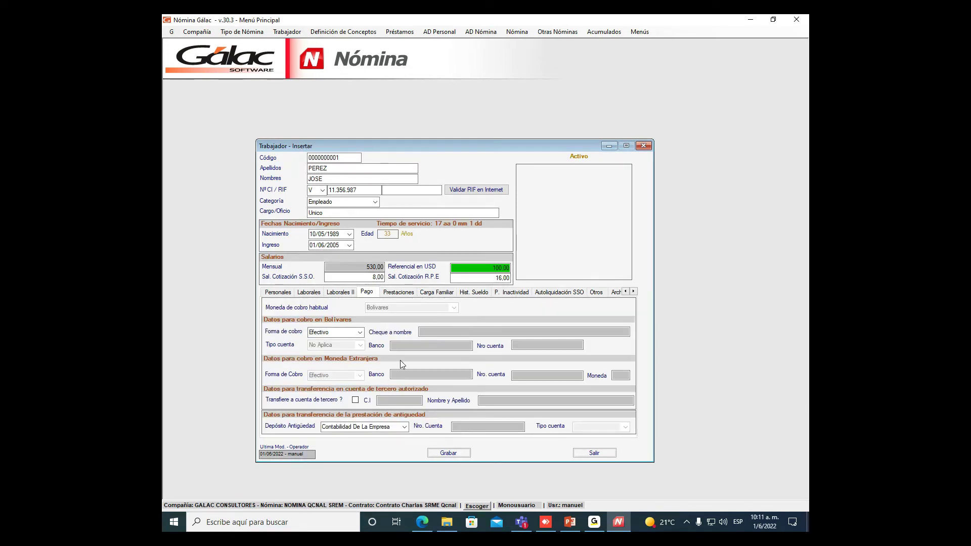
{"action": "left_click", "coordinate": [346, 293]}
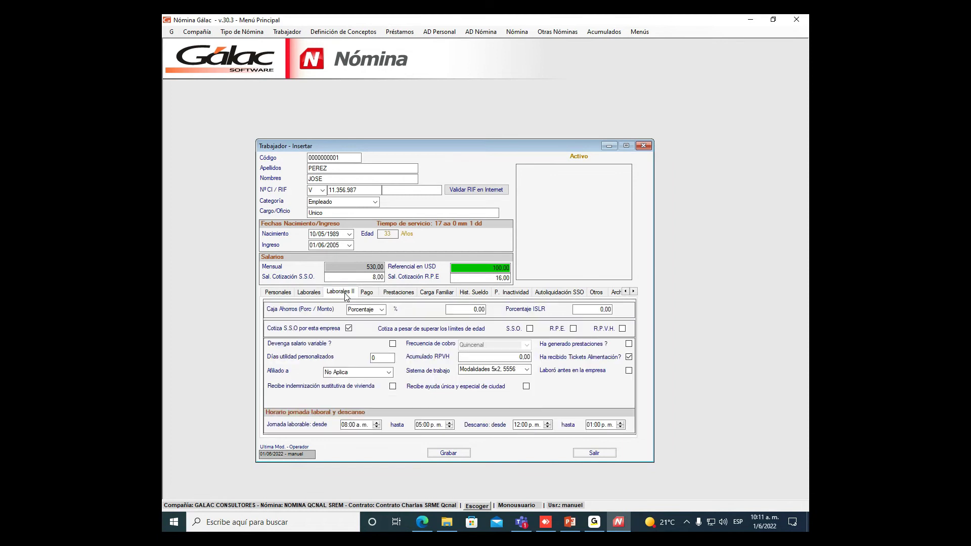
{"action": "left_click", "coordinate": [398, 293]}
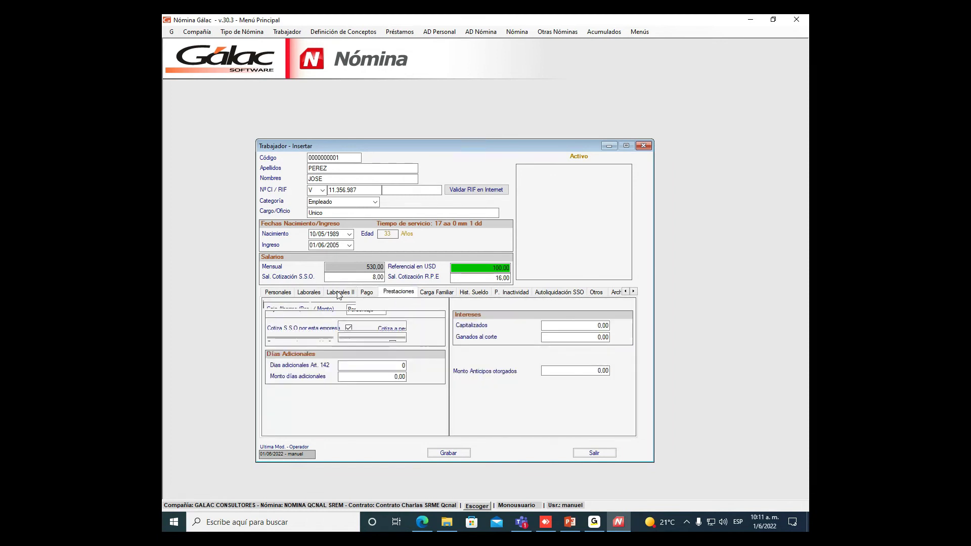
{"action": "left_click", "coordinate": [501, 293]}
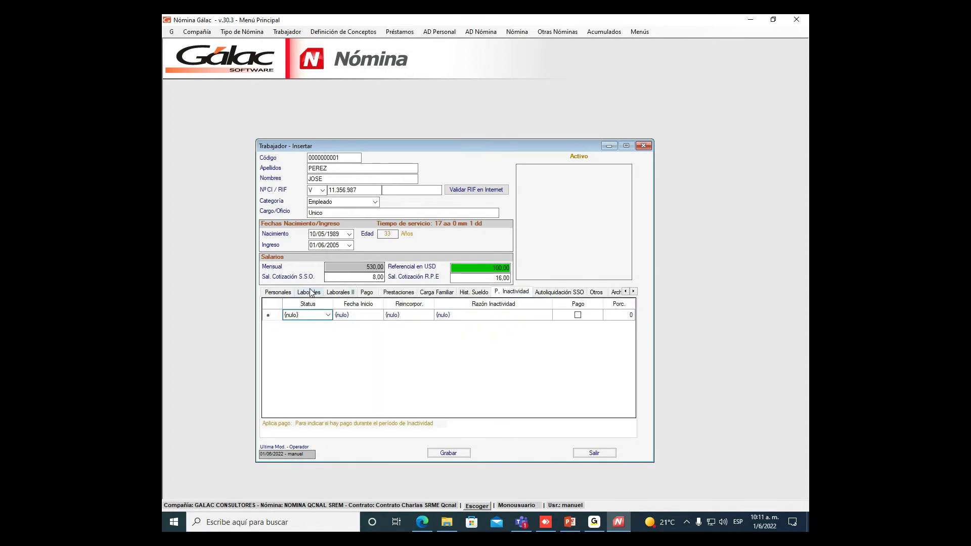
{"action": "left_click", "coordinate": [340, 293]}
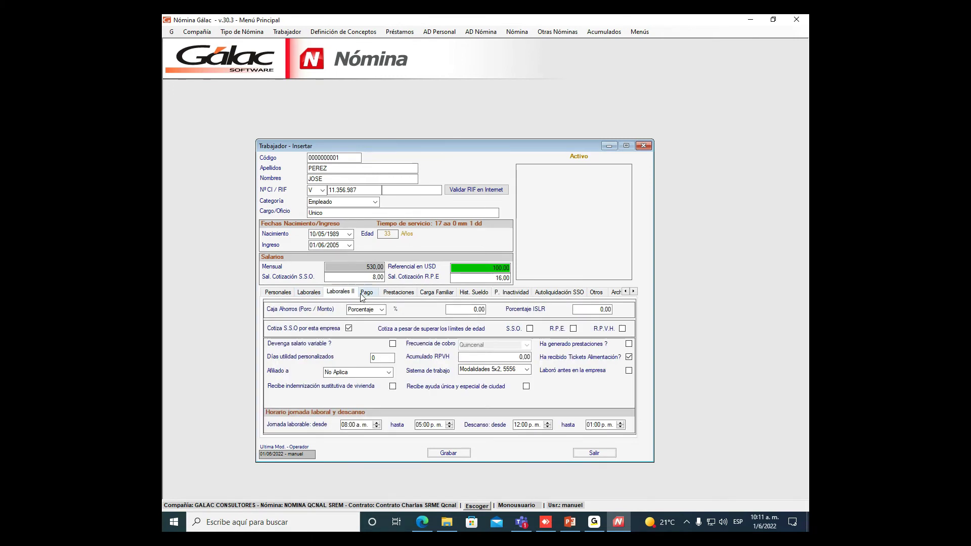
{"action": "left_click", "coordinate": [316, 292]}
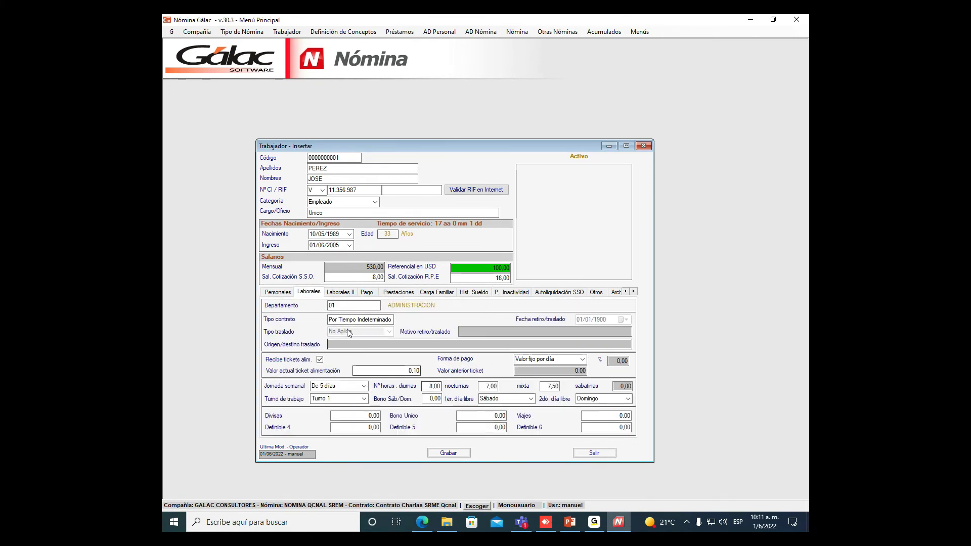
{"action": "left_click", "coordinate": [286, 294]}
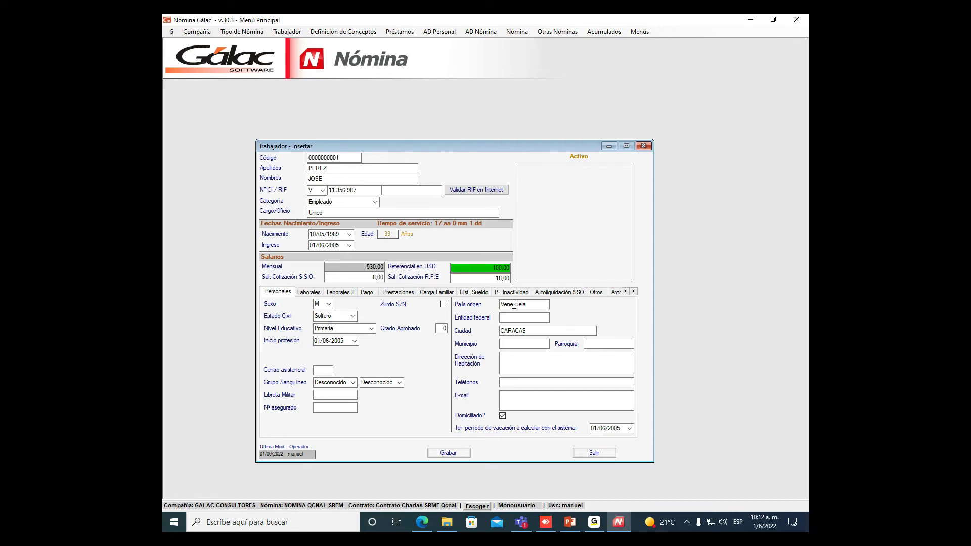
{"action": "left_click", "coordinate": [497, 268]}
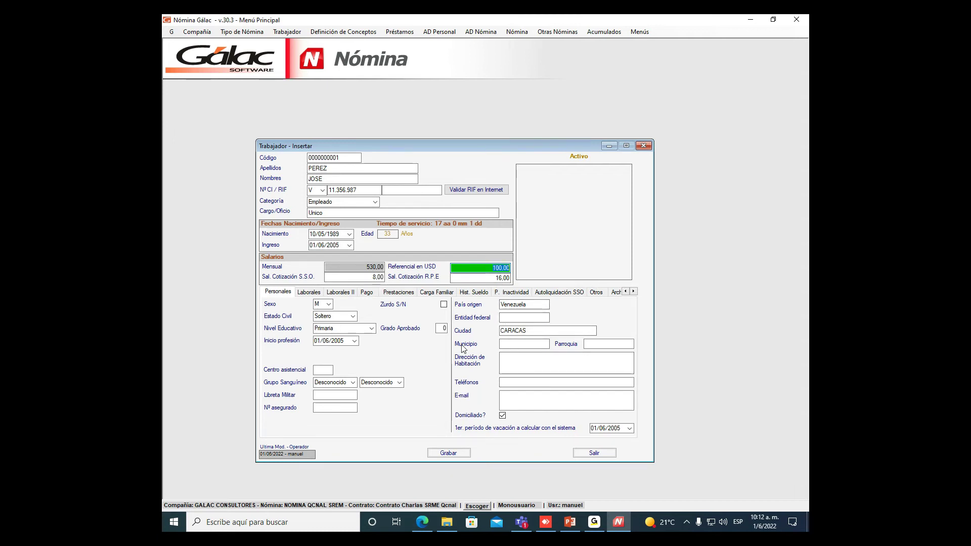
{"action": "left_click", "coordinate": [379, 267]}
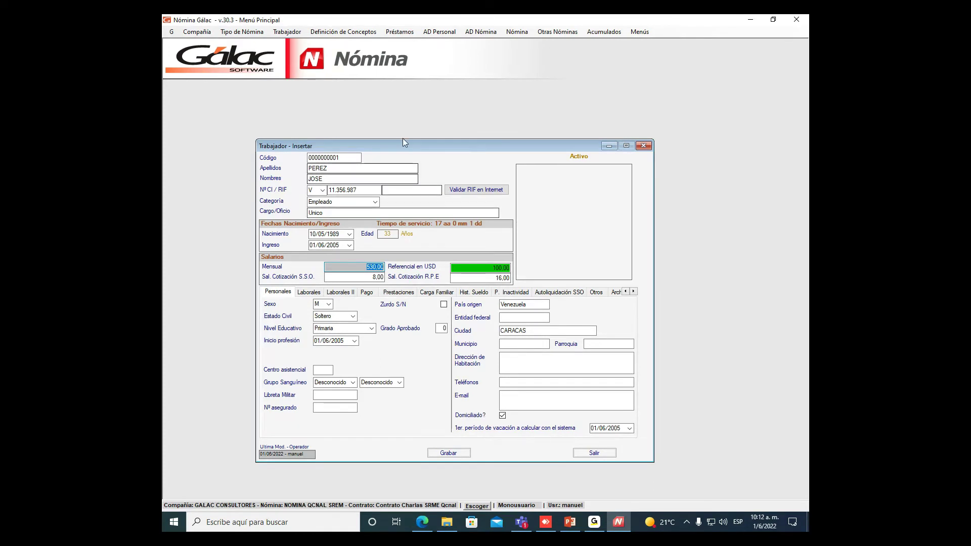
{"action": "left_click_drag", "start_coordinate": [402, 141], "coordinate": [385, 113]}
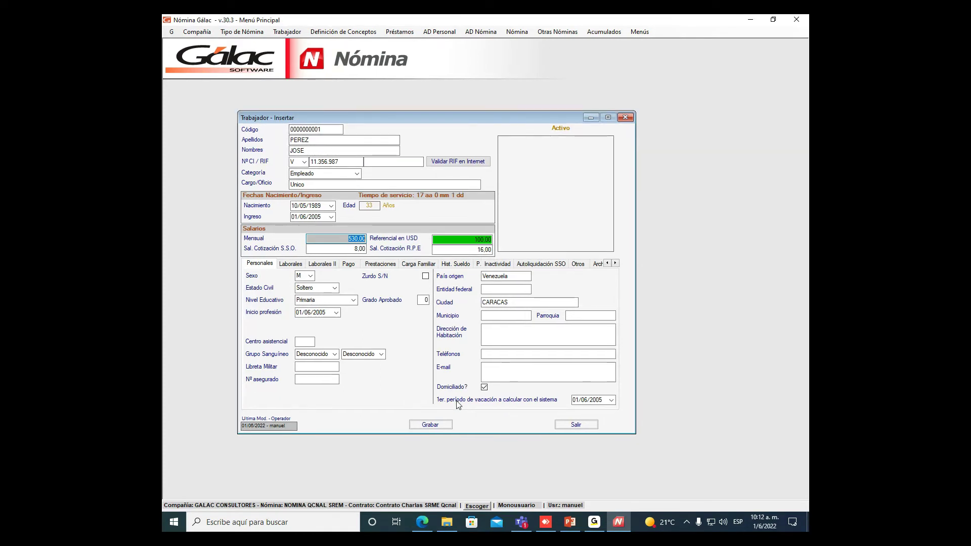
{"action": "left_click", "coordinate": [444, 427]}
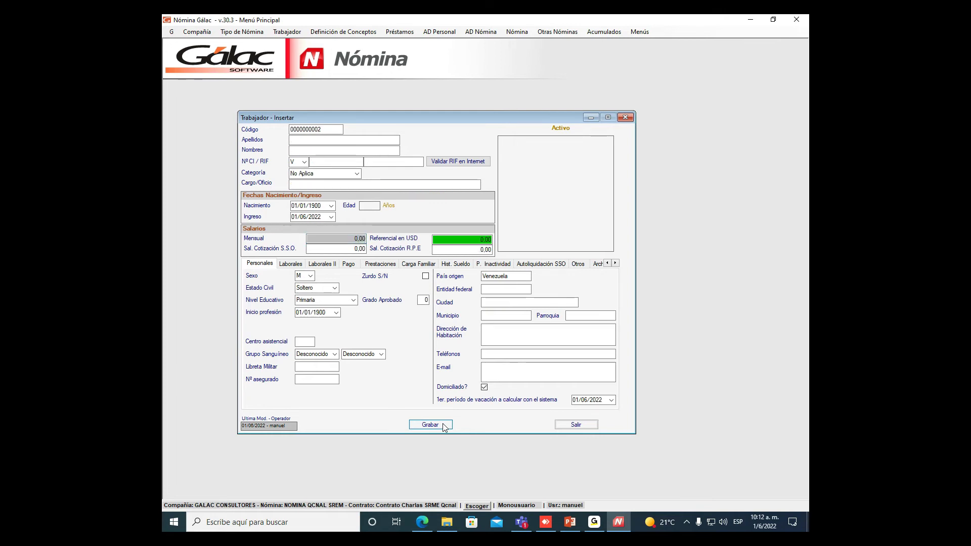
{"action": "key", "text": "Escape"}
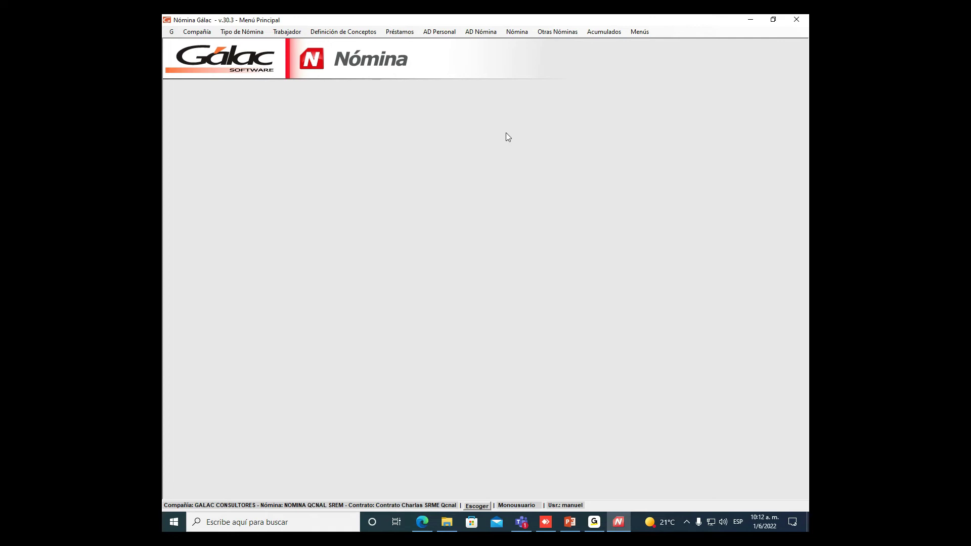
Record a 5,30 USD-to-local exchange rate and calculate the 1-Junio/2022 payroll.
{"action": "left_click", "coordinate": [523, 33]}
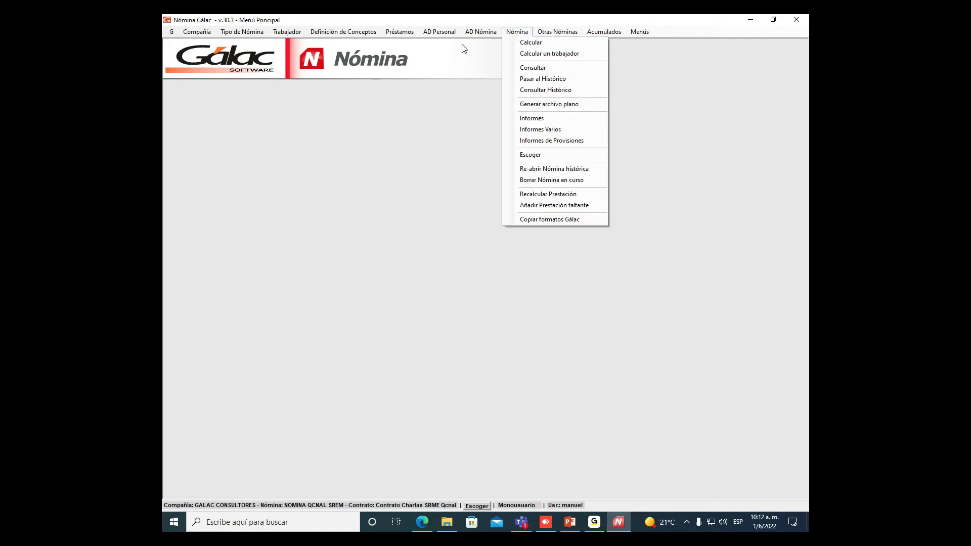
{"action": "left_click", "coordinate": [542, 19]}
{"action": "left_click", "coordinate": [516, 31]}
{"action": "left_click", "coordinate": [536, 41]}
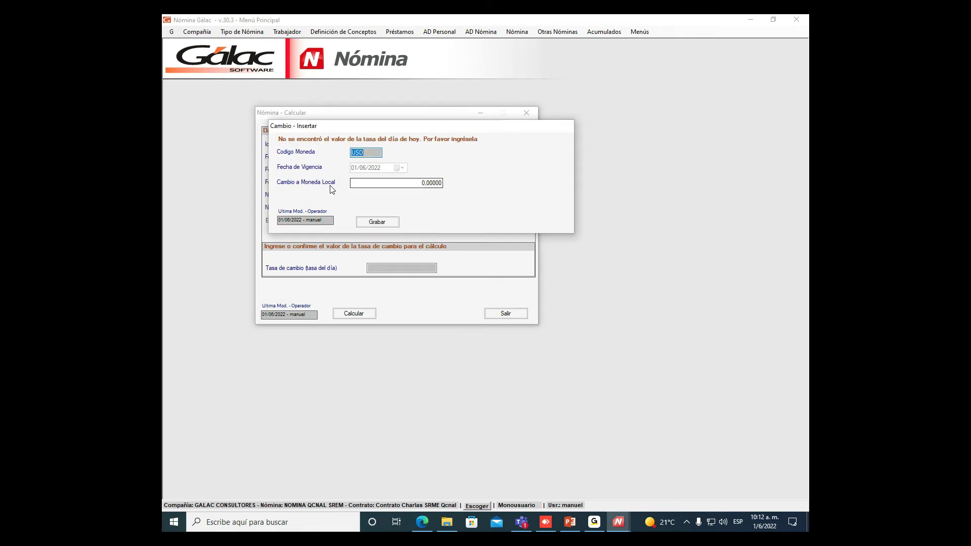
{"action": "key", "text": "Tab"}
{"action": "type", "text": "5"}
{"action": "key", "text": "Tab"}
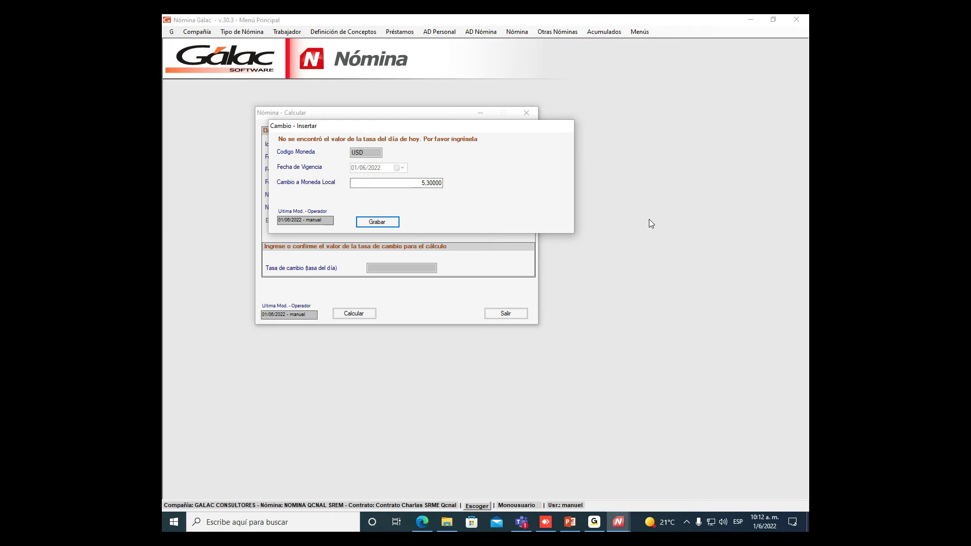
{"action": "left_click", "coordinate": [390, 223]}
{"action": "left_click", "coordinate": [358, 314]}
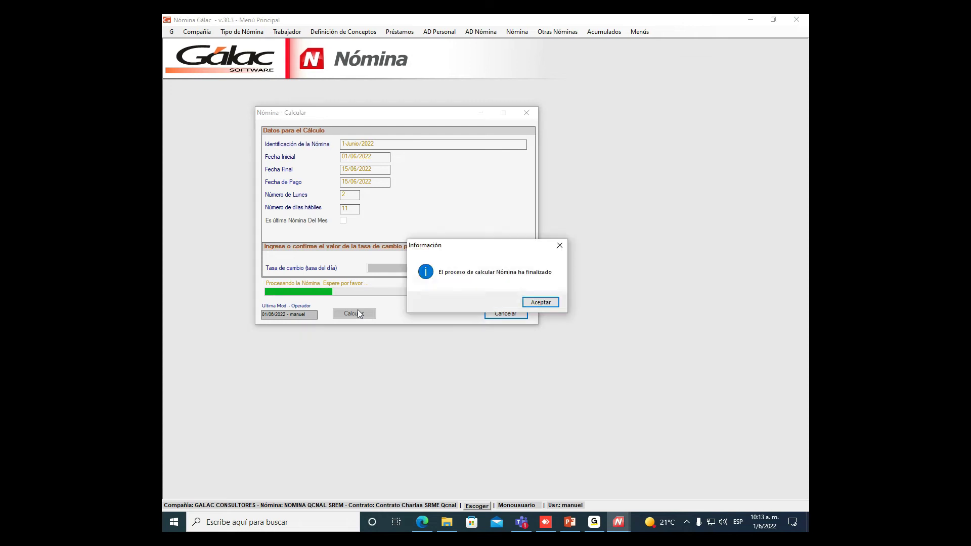
{"action": "left_click", "coordinate": [540, 302]}
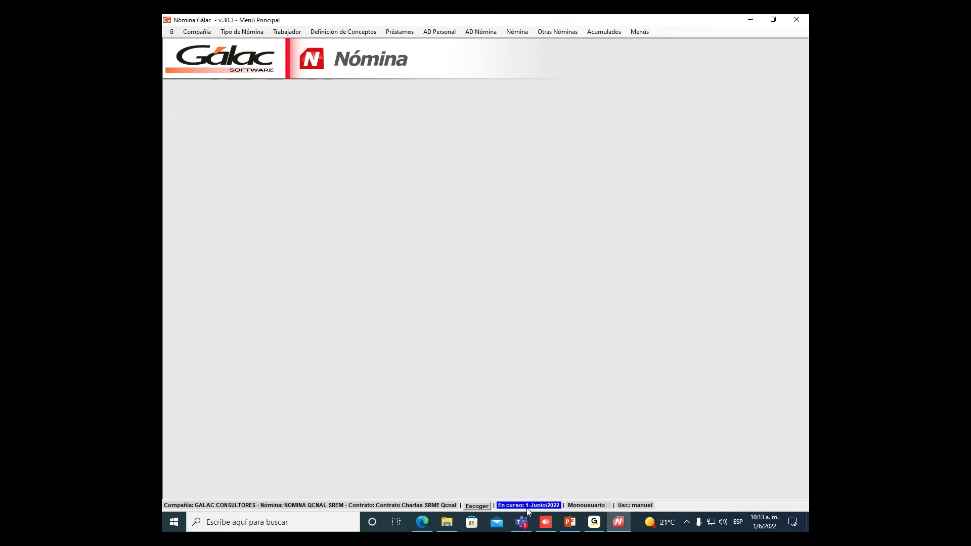
Run the Relación de Pago report for 1-Junio/2022, detailed, in Bolivares.
{"action": "left_click", "coordinate": [516, 32]}
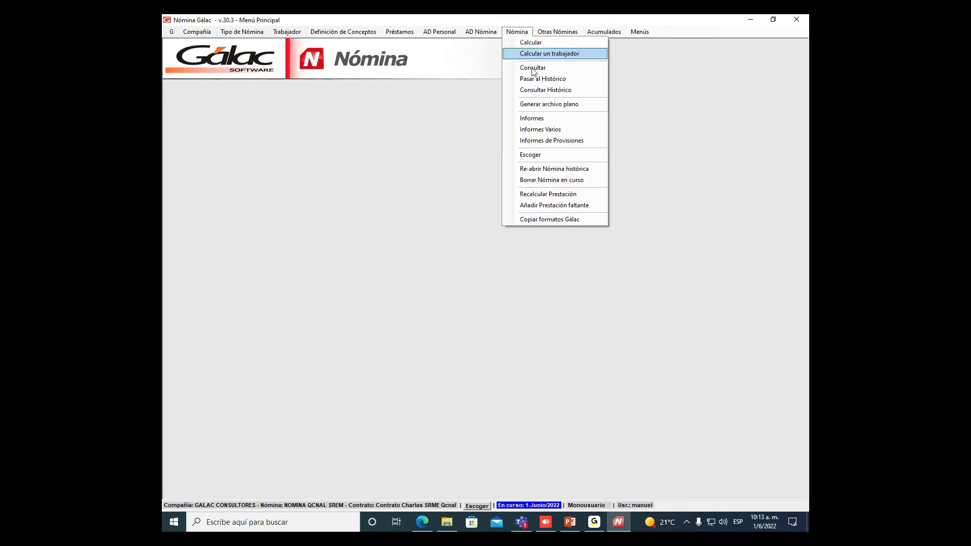
{"action": "left_click", "coordinate": [539, 119]}
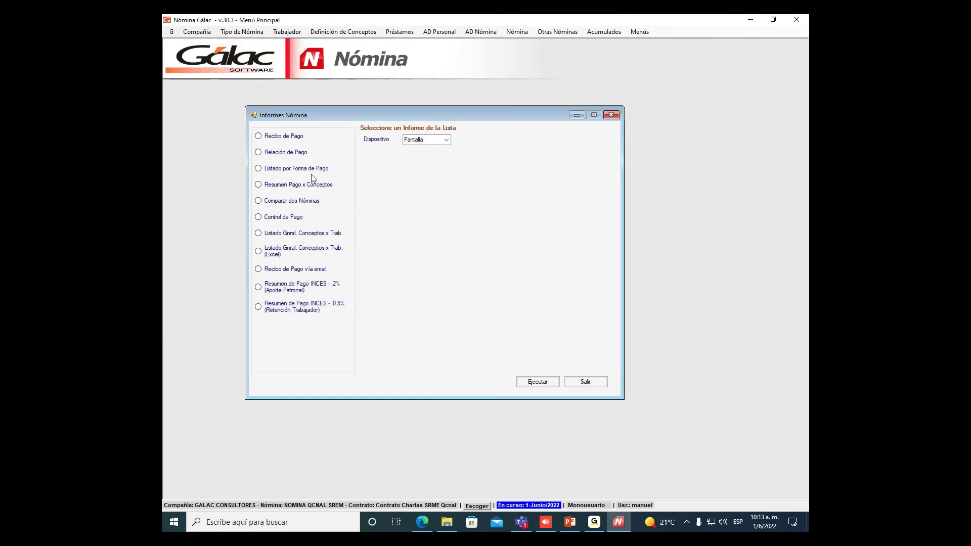
{"action": "left_click", "coordinate": [291, 154]}
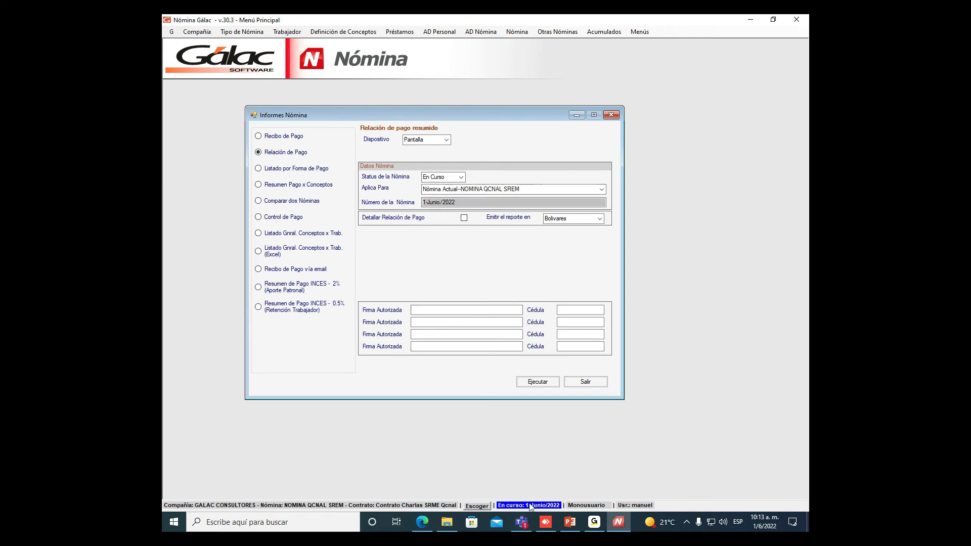
{"action": "left_click", "coordinate": [464, 218]}
{"action": "left_click", "coordinate": [599, 220]}
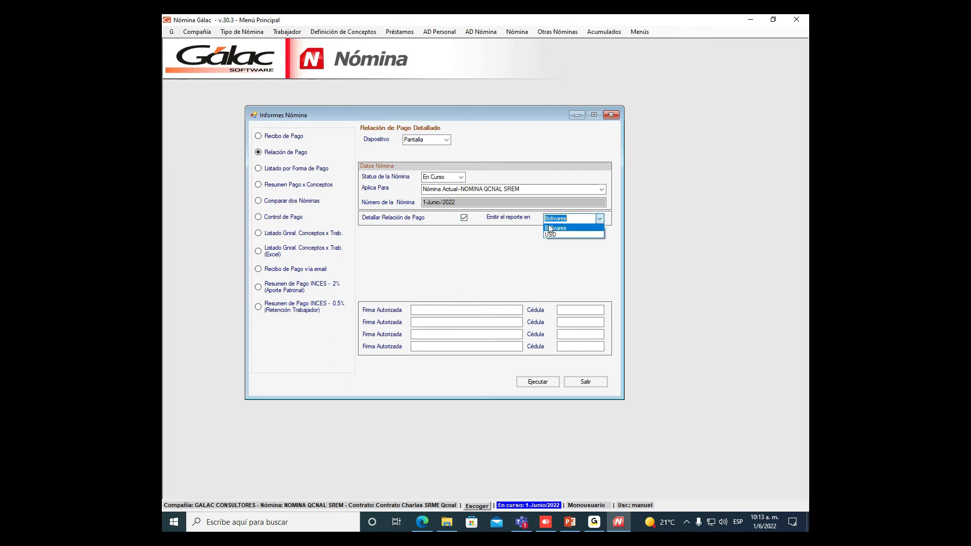
{"action": "left_click", "coordinate": [563, 265]}
{"action": "left_click", "coordinate": [599, 220]}
{"action": "left_click", "coordinate": [560, 228]}
{"action": "left_click", "coordinate": [539, 382]}
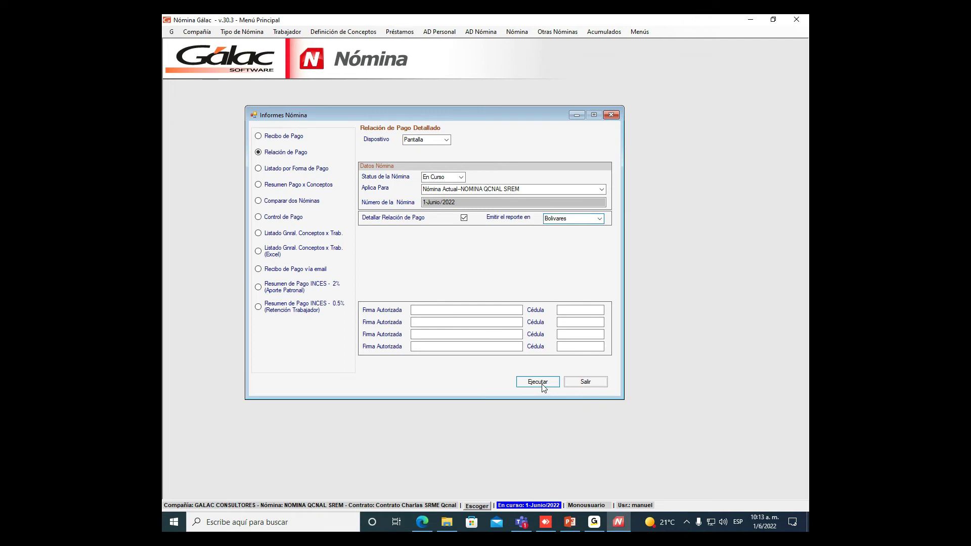